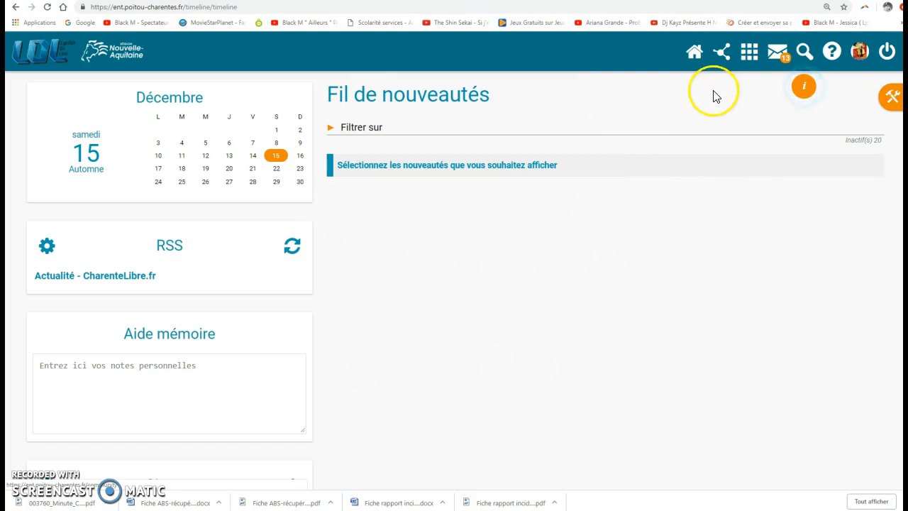
# Step: View the home page of the SECTION COMMERCE community and return to the communities list
pyautogui.click(723, 51)
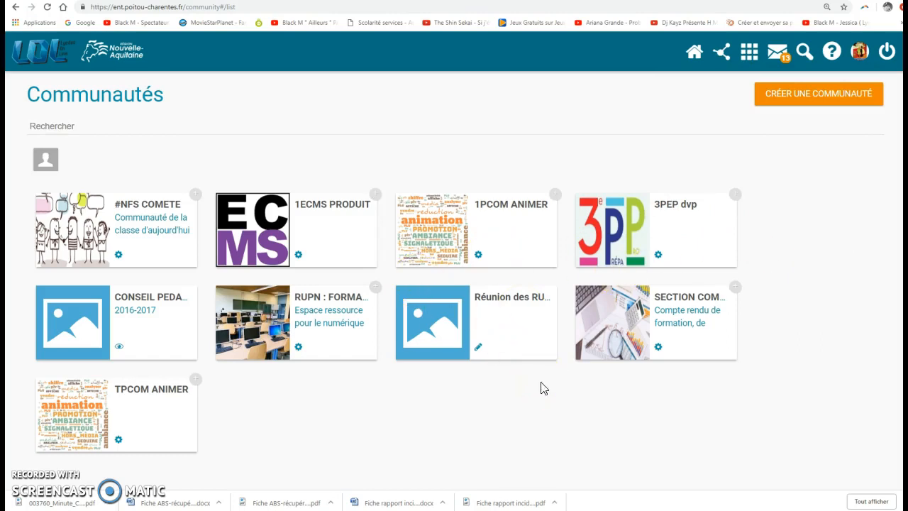
pyautogui.click(703, 301)
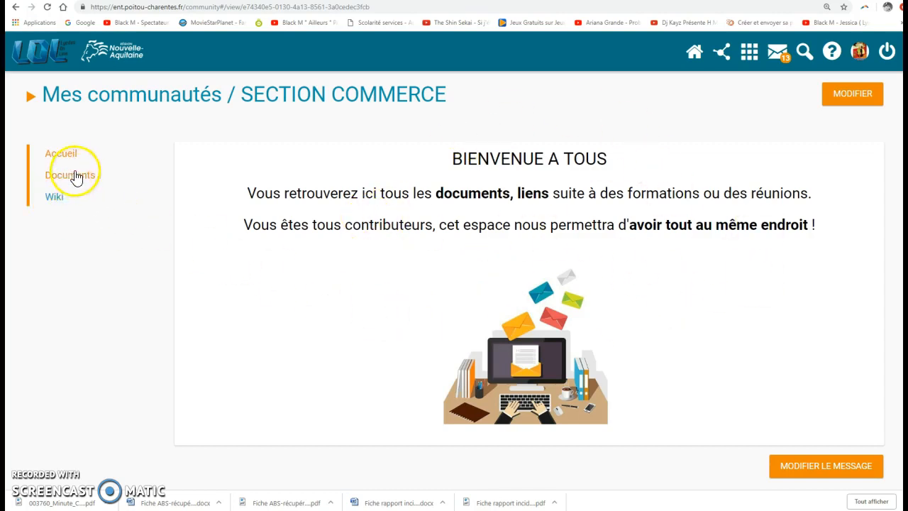
pyautogui.click(142, 103)
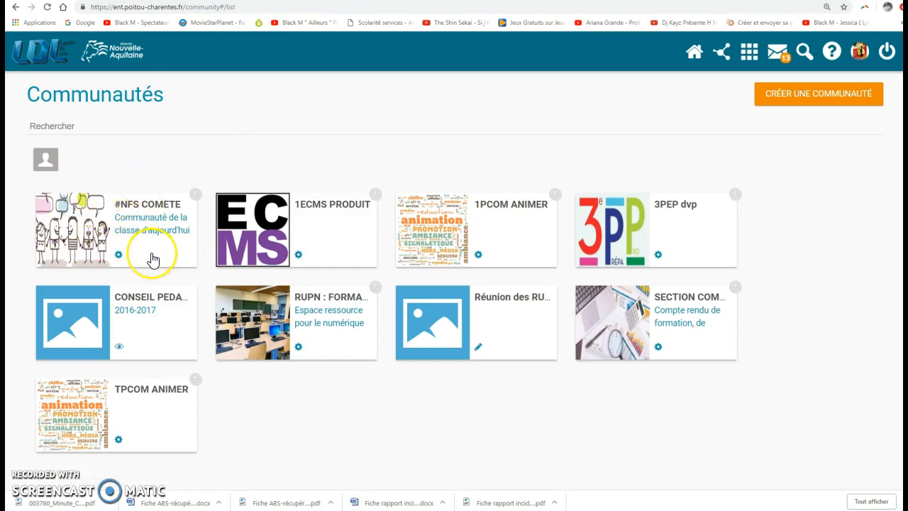
# Step: Open the #NFS COMETE community and display its wiki
pyautogui.click(148, 210)
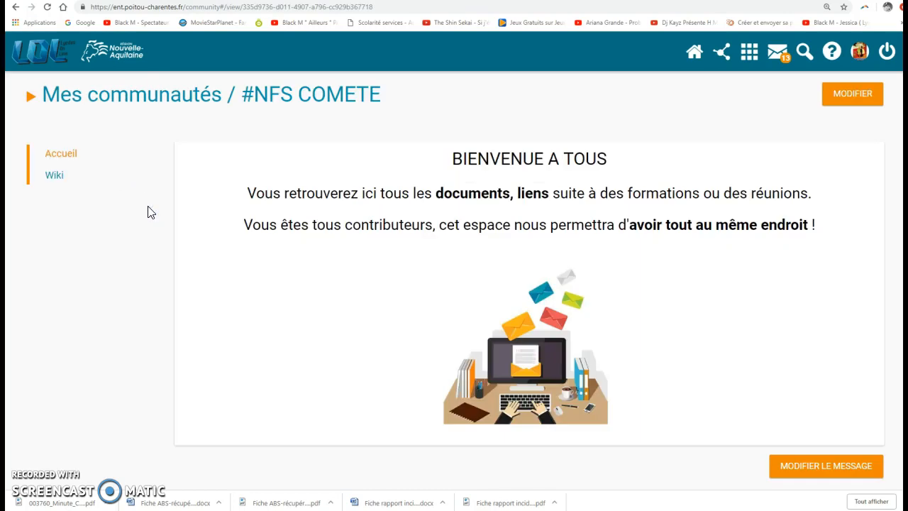
pyautogui.click(127, 93)
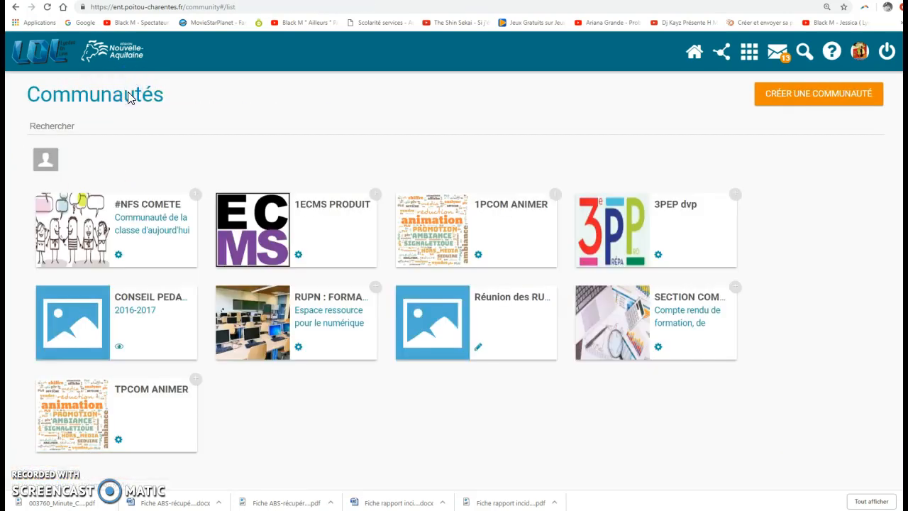
pyautogui.click(87, 207)
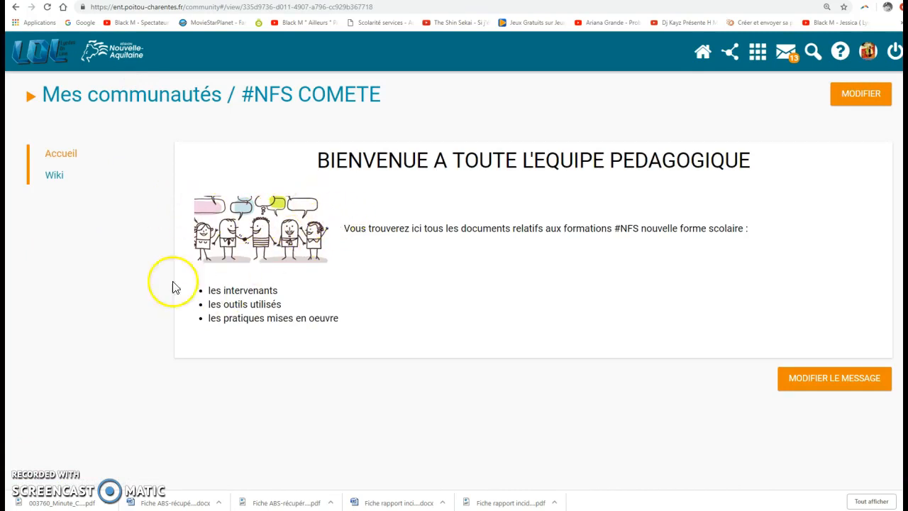
pyautogui.click(49, 183)
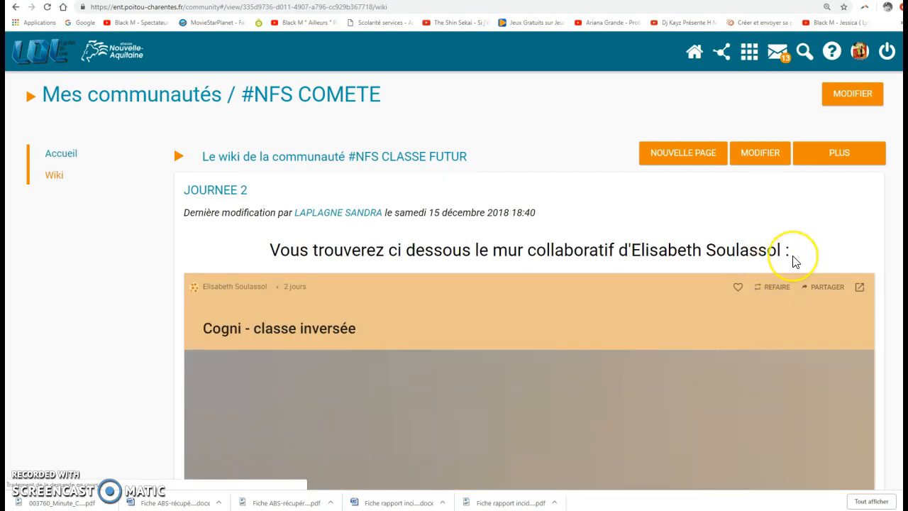
# Step: Review the JOURNEE 2 wiki page, examining its embedded Padlet walls on flipped classes, software tools and teaching practices
pyautogui.scroll(-2, 792, 257)
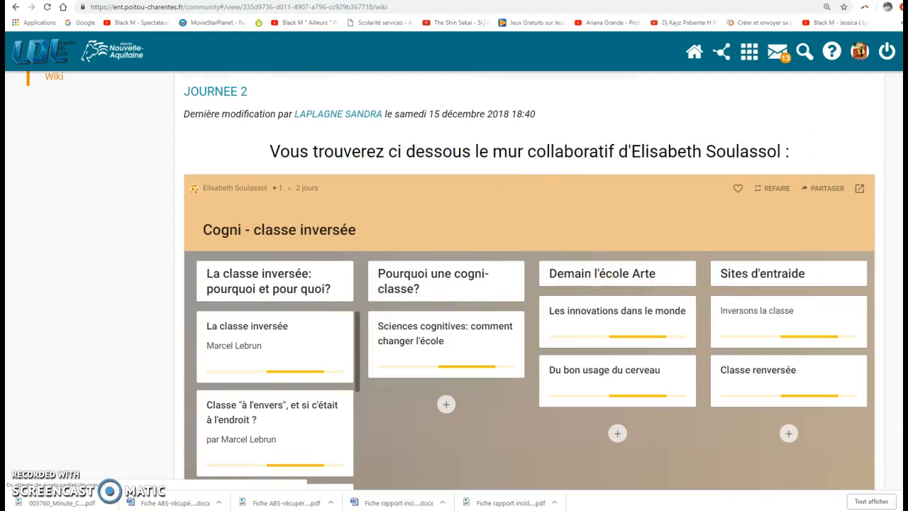
pyautogui.scroll(-3, 885, 200)
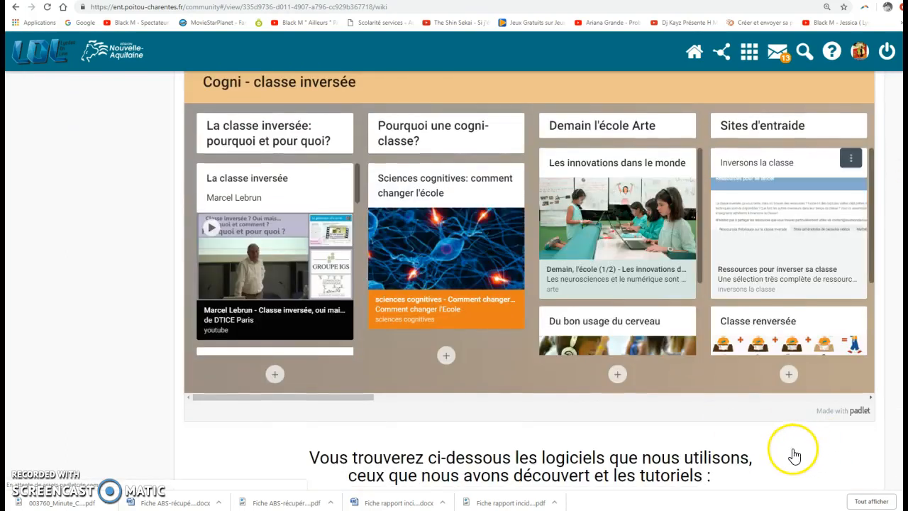
pyautogui.scroll(-4, 802, 449)
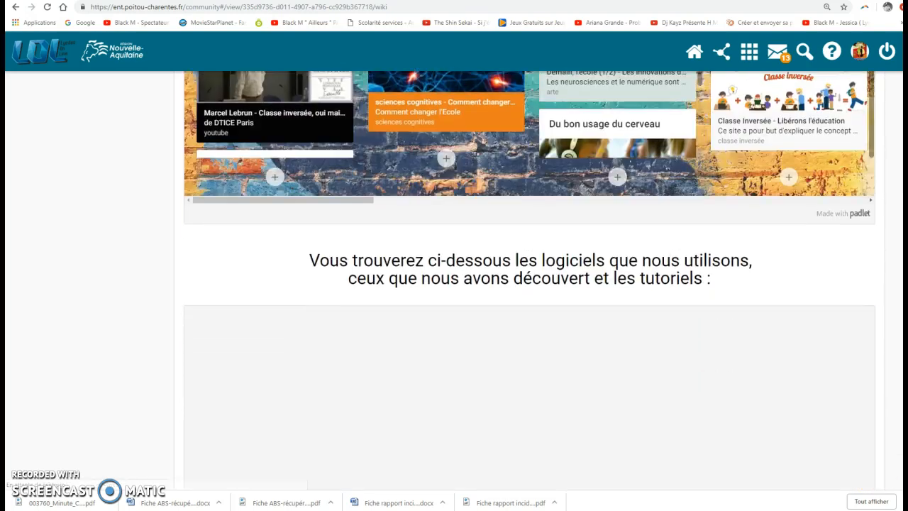
pyautogui.scroll(-2, 593, 393)
pyautogui.scroll(-2, 589, 385)
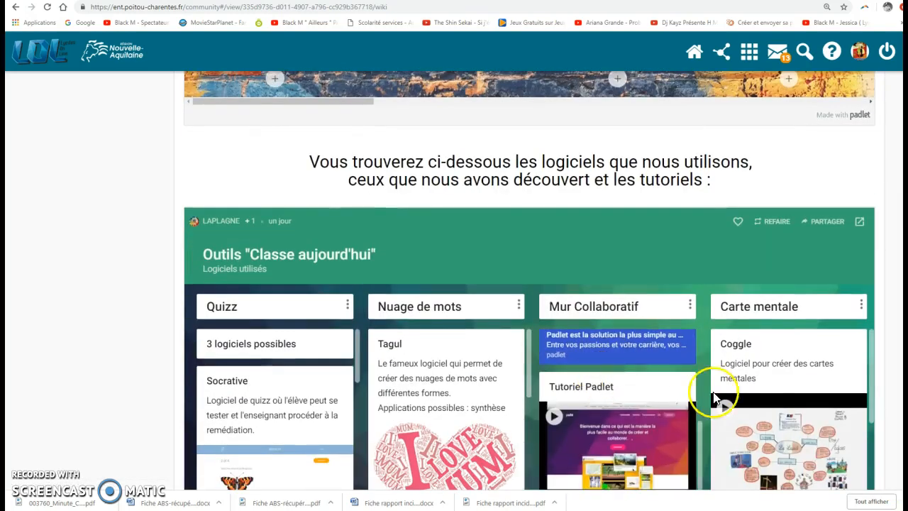
pyautogui.scroll(-4, 529, 319)
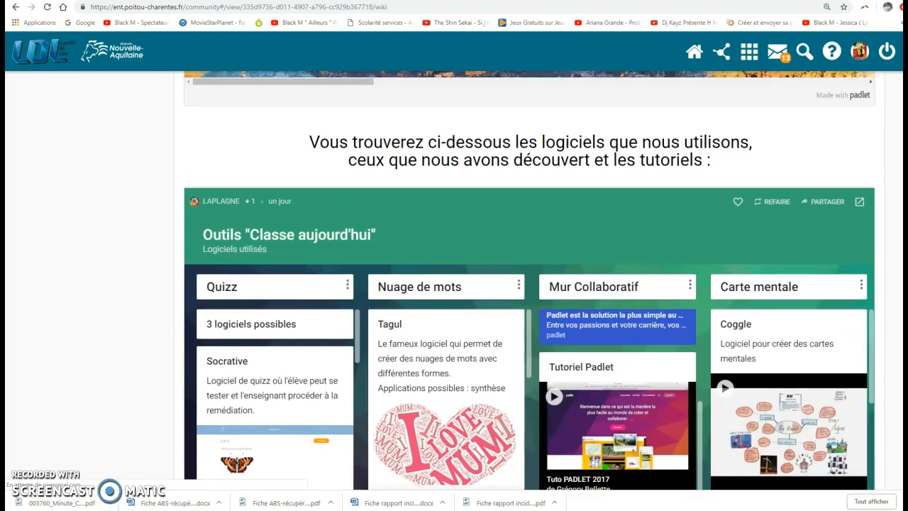
pyautogui.scroll(-4, 529, 281)
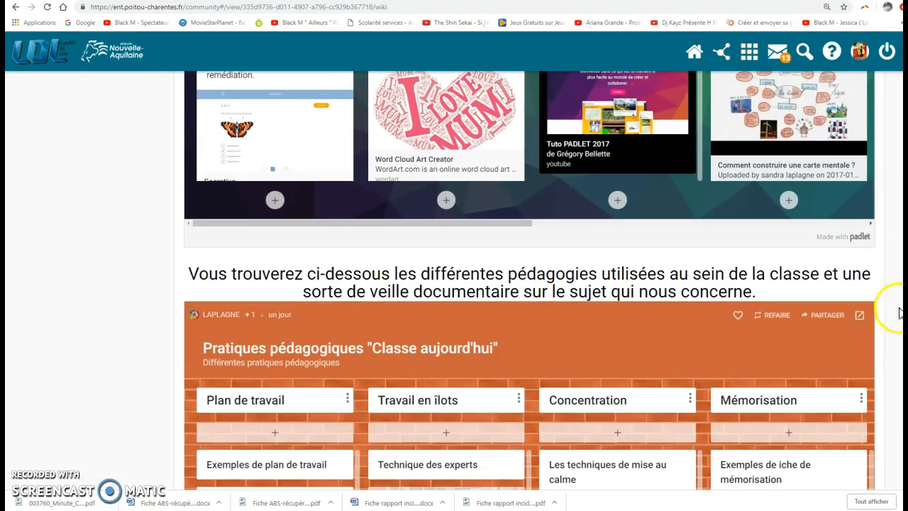
pyautogui.scroll(15, 528, 281)
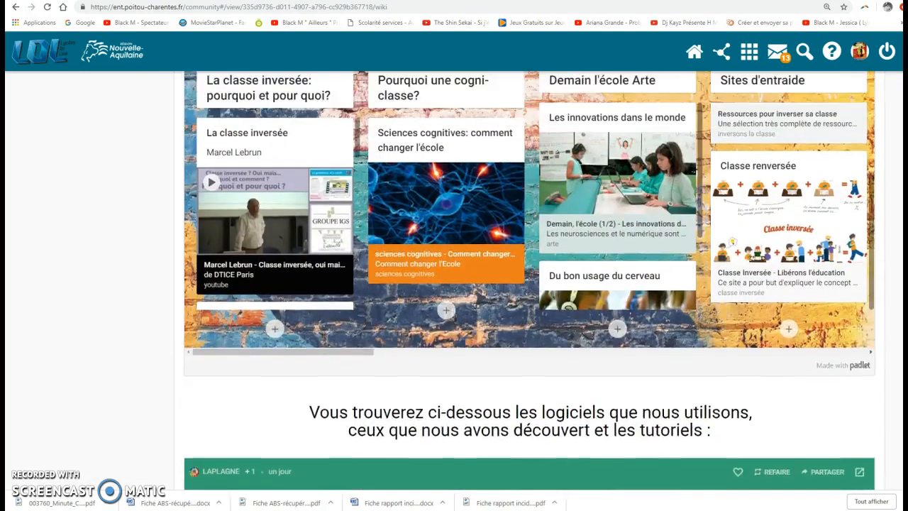
pyautogui.scroll(3, 528, 281)
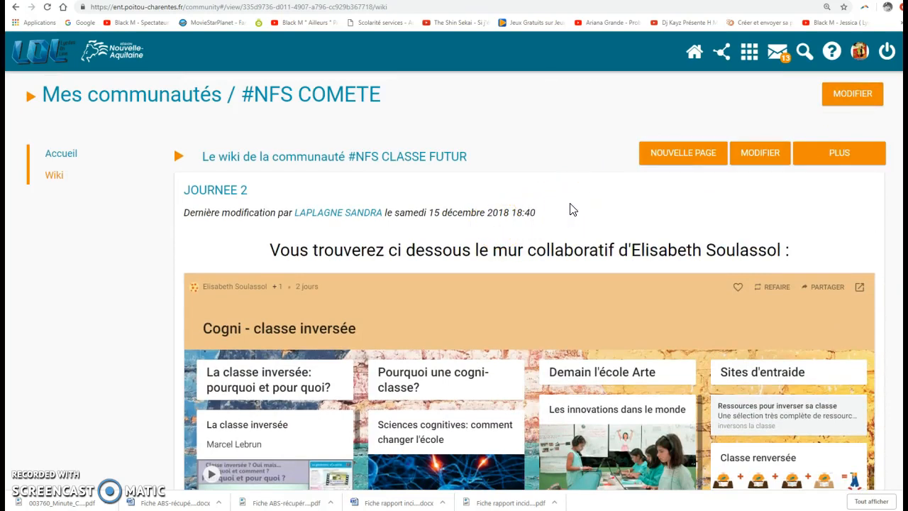
# Step: Return to the communities list and open the wiki linked on the 1ECMS PRODUIT community's home page
pyautogui.click(127, 105)
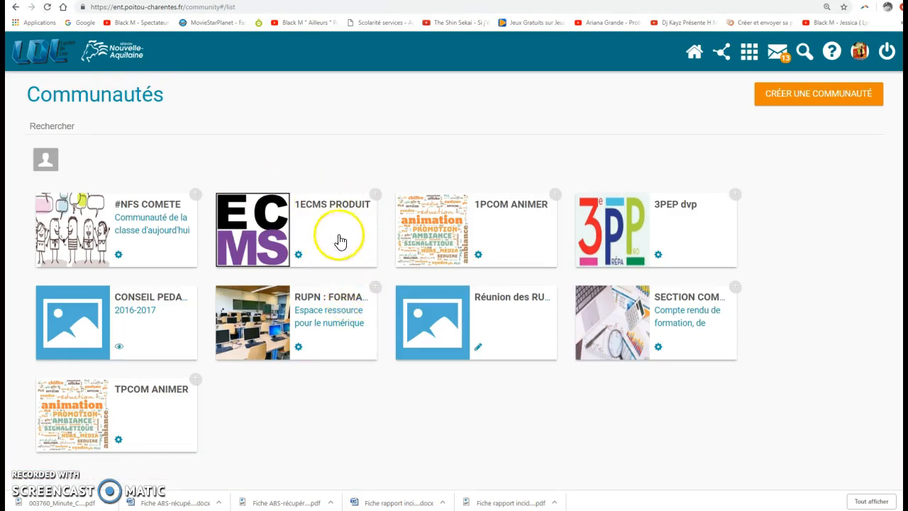
pyautogui.click(317, 207)
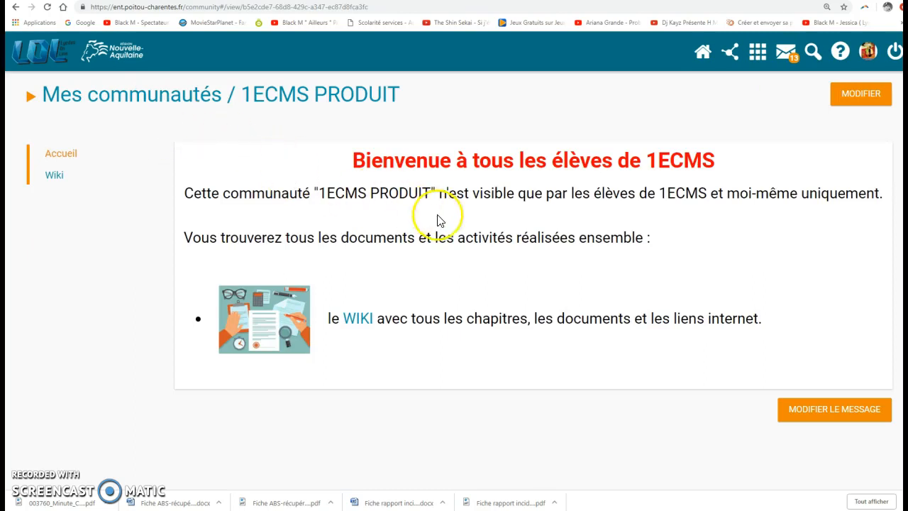
pyautogui.click(354, 318)
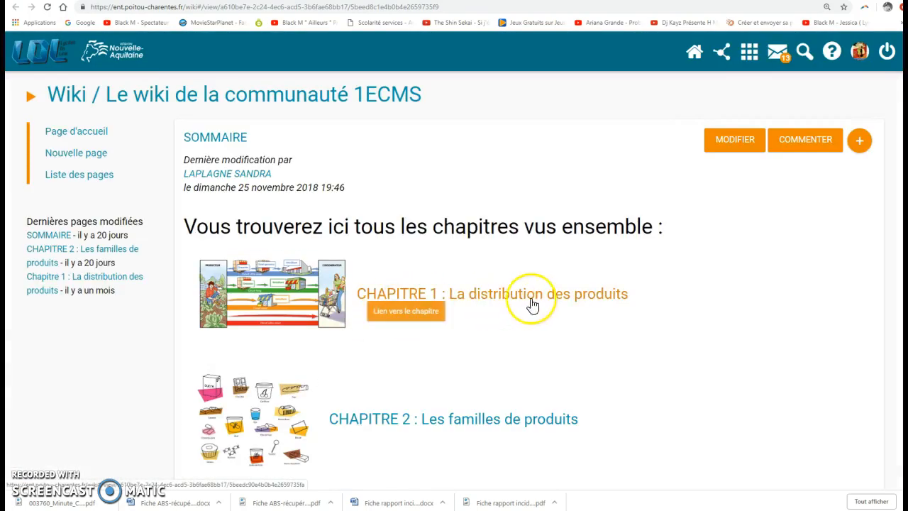
# Step: Open the wiki chapter "La distribution des produits" and look through its Circuit de distribution Padlet wall
pyautogui.click(492, 293)
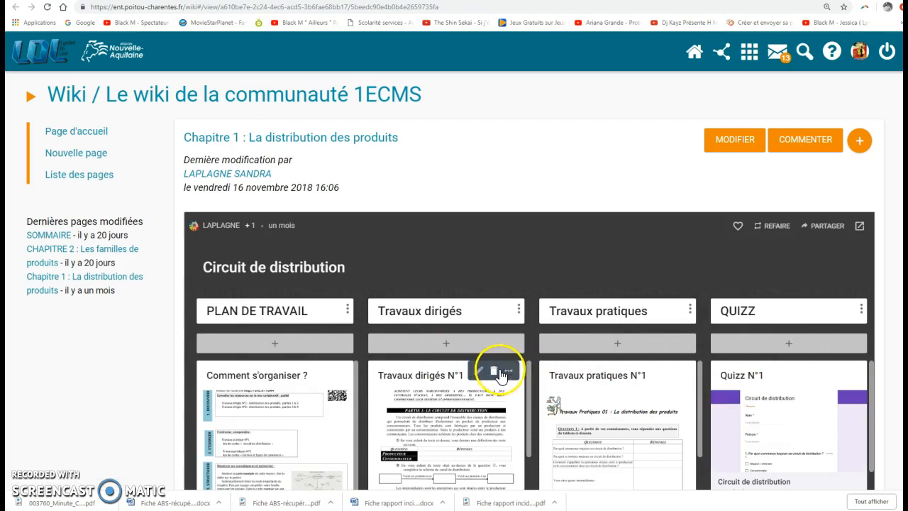
pyautogui.scroll(-3, 487, 389)
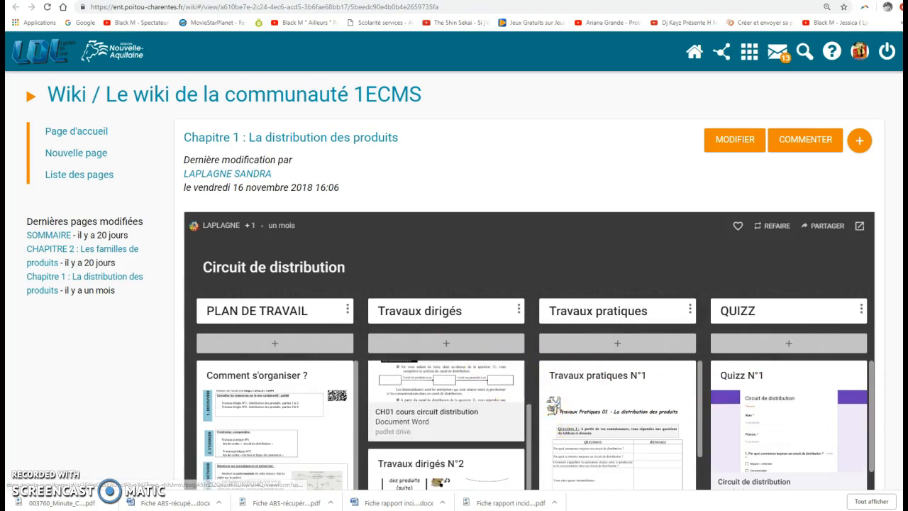
pyautogui.scroll(-3, 487, 319)
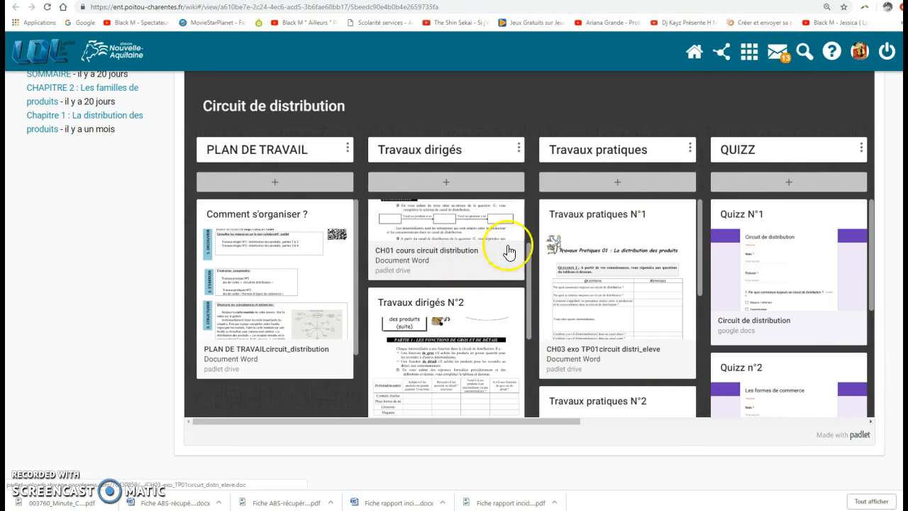
pyautogui.scroll(2, 454, 284)
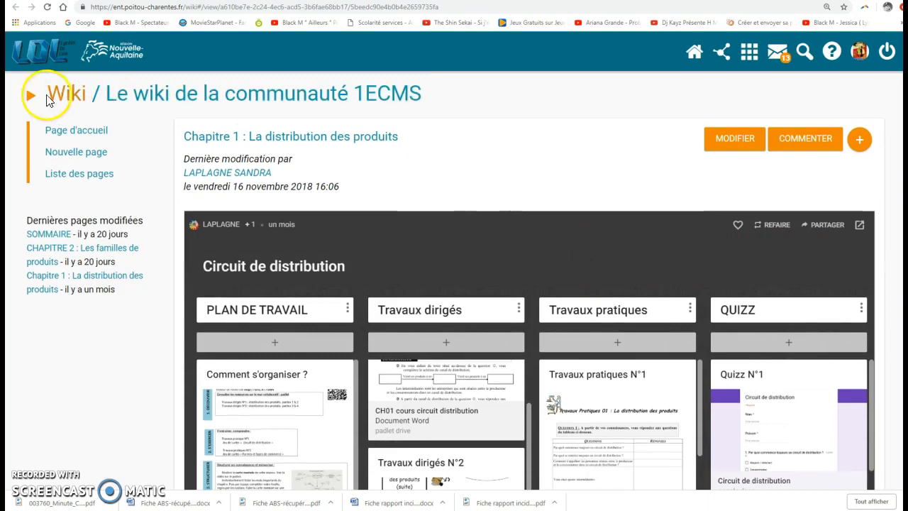
# Step: Go back to the communities list, open the TPCOM ANIMER community and display its wiki
pyautogui.click(726, 55)
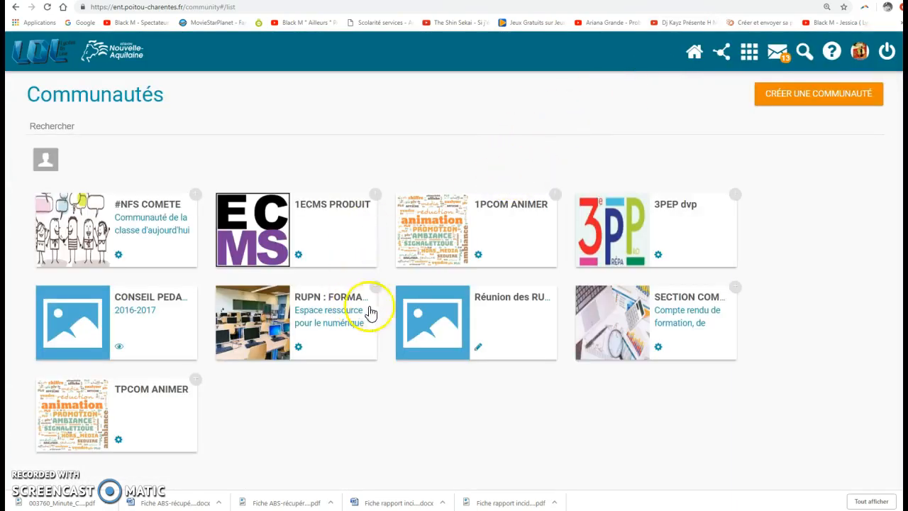
pyautogui.click(136, 395)
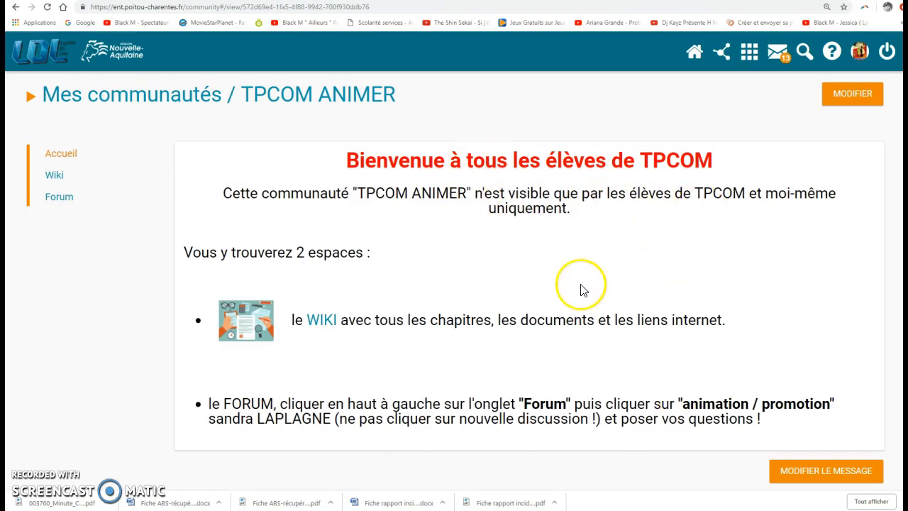
pyautogui.click(69, 181)
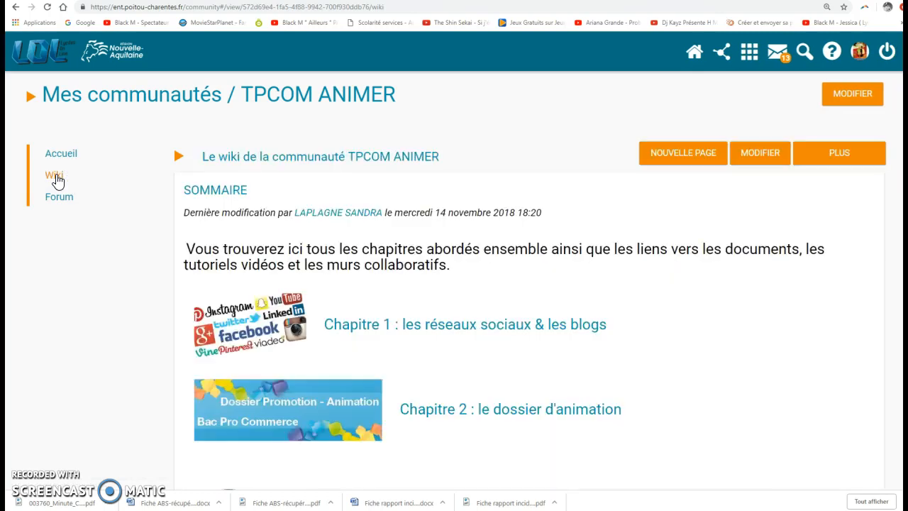
# Step: Open Chapitre 1 on social networks and blogs from the wiki summary and examine its Padlet wall and mind map
pyautogui.scroll(-2, 652, 300)
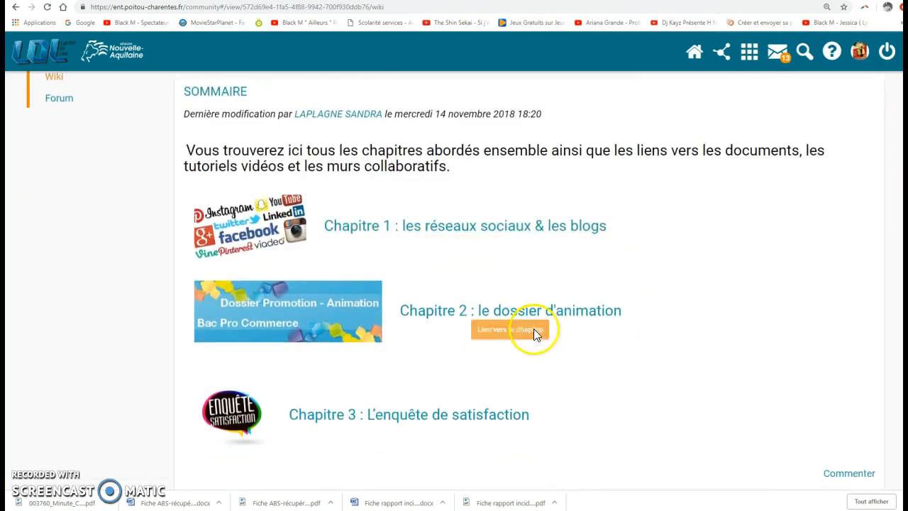
pyautogui.scroll(1, 487, 282)
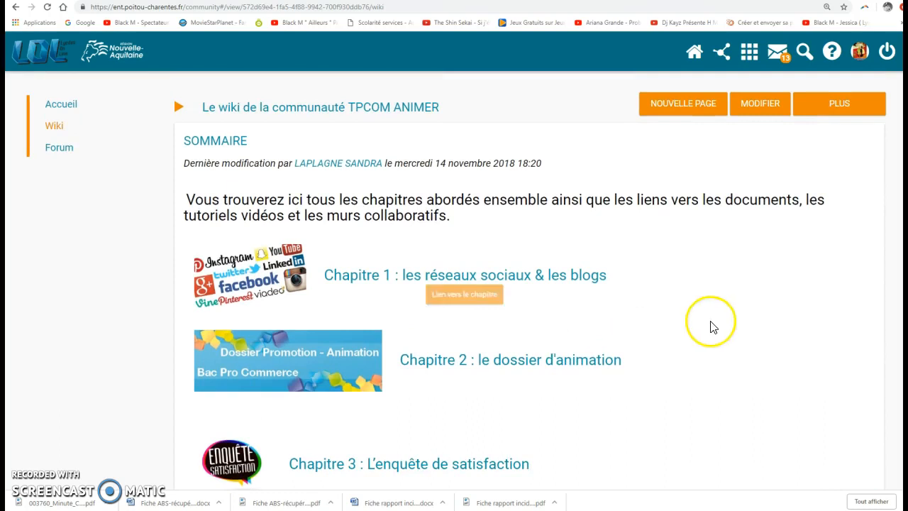
pyautogui.click(485, 282)
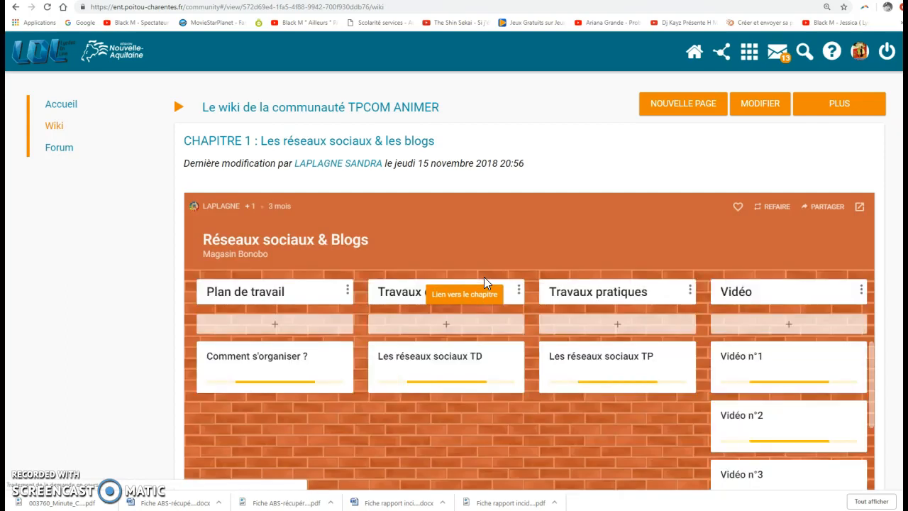
pyautogui.scroll(-1, 813, 351)
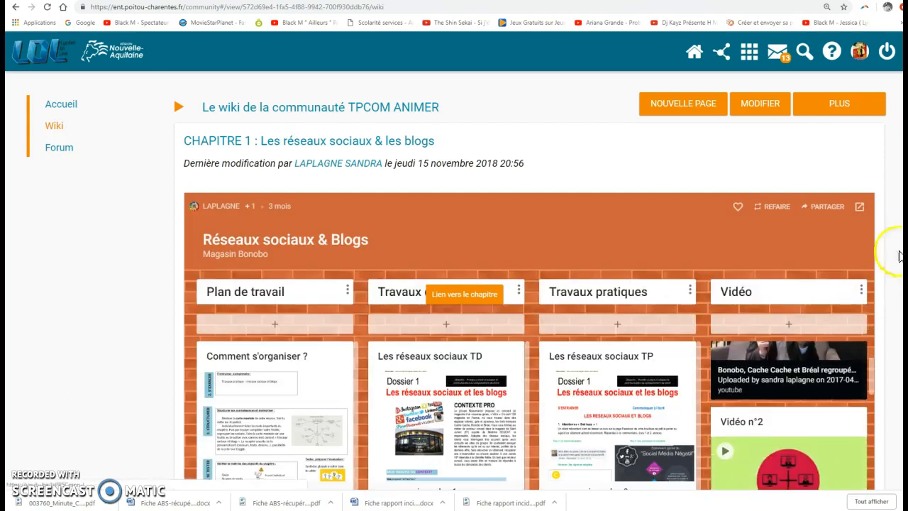
pyautogui.scroll(-7, 530, 284)
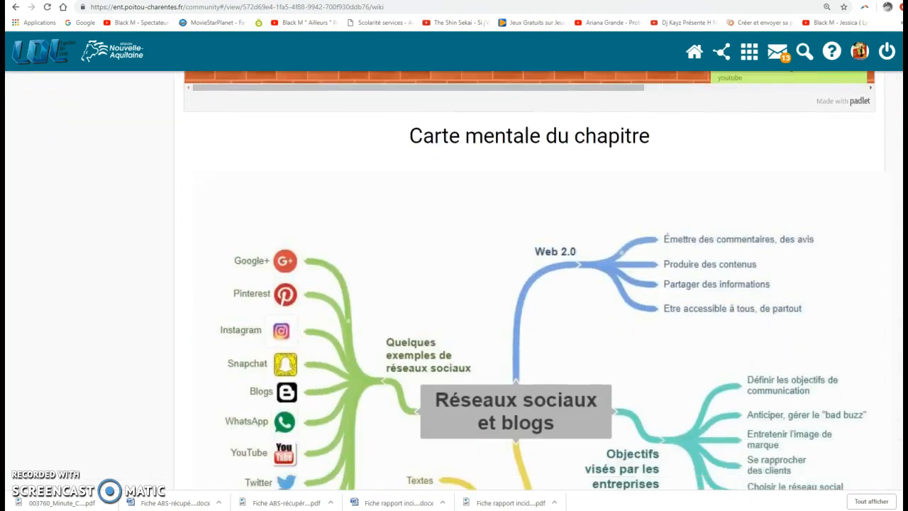
pyautogui.scroll(-5, 529, 284)
pyautogui.scroll(5, 529, 283)
pyautogui.scroll(10, 530, 284)
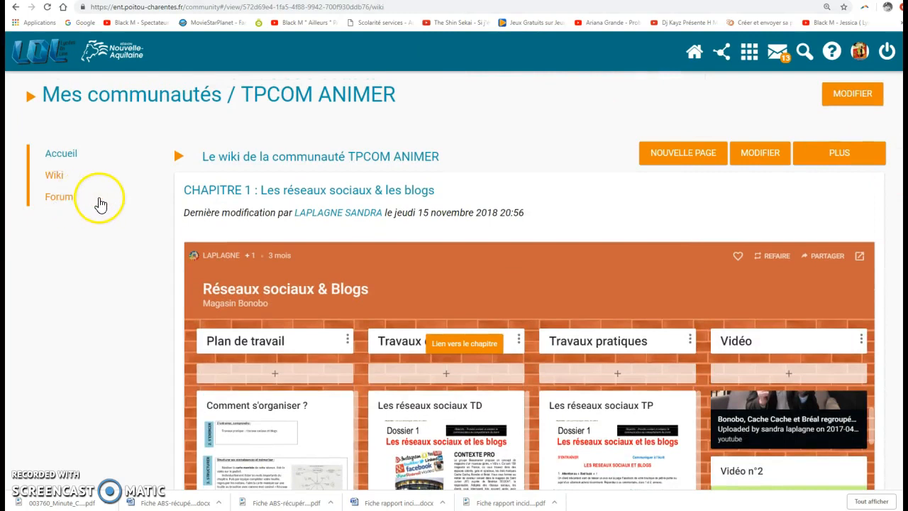
# Step: Open the TPCOM ANIMER community's forum and read through the messages in the "ANIMATION / PROMOTION" discussion
pyautogui.click(60, 199)
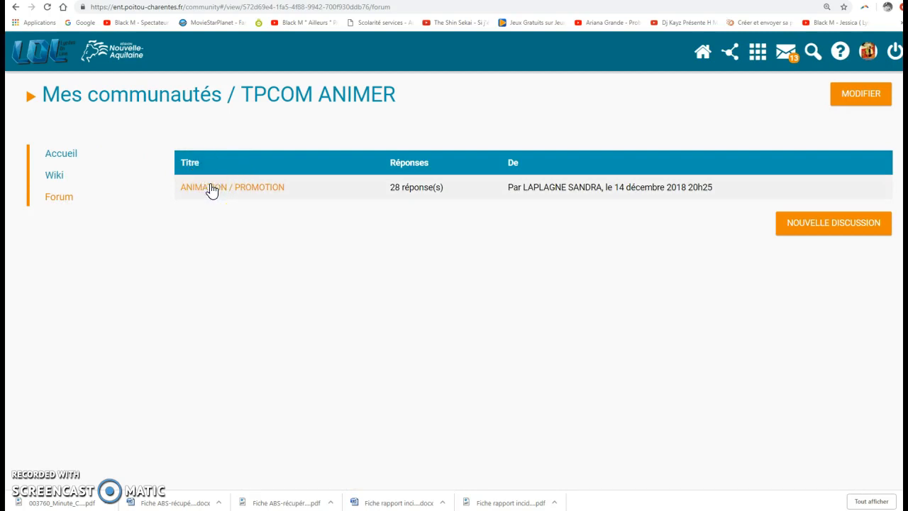
pyautogui.click(212, 188)
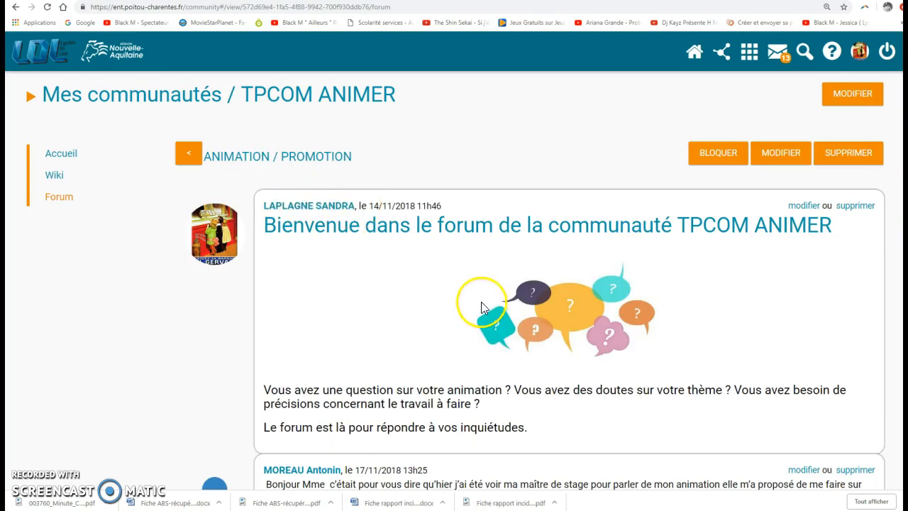
pyautogui.scroll(-2, 482, 299)
pyautogui.scroll(-8, 482, 312)
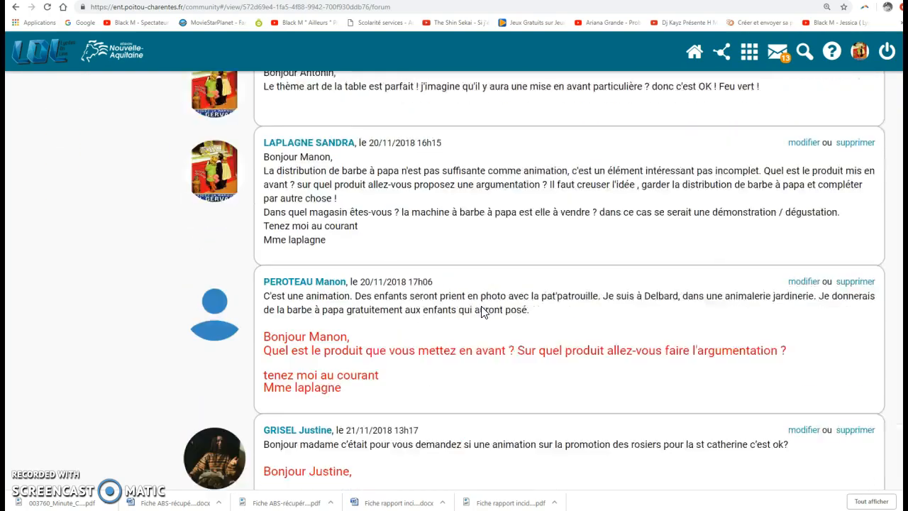
pyautogui.scroll(-10, 482, 313)
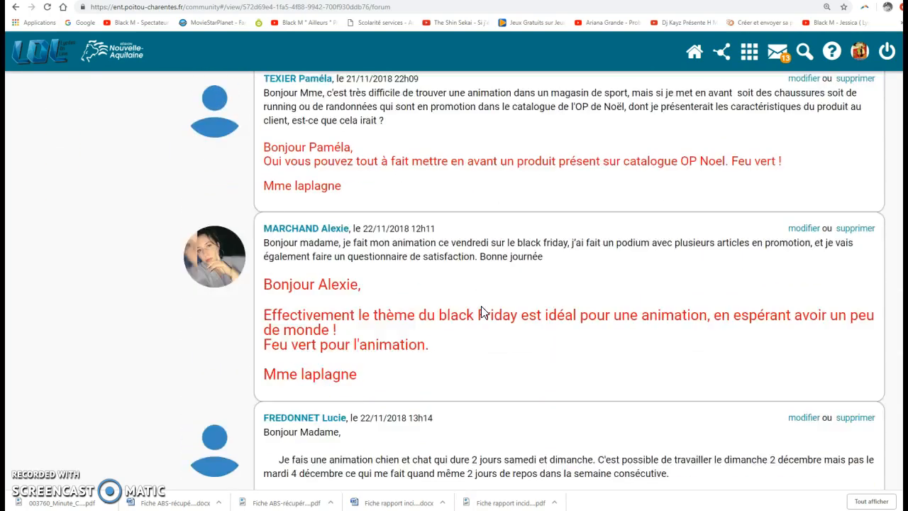
pyautogui.scroll(-4, 482, 312)
pyautogui.scroll(8, 481, 313)
pyautogui.scroll(12, 482, 313)
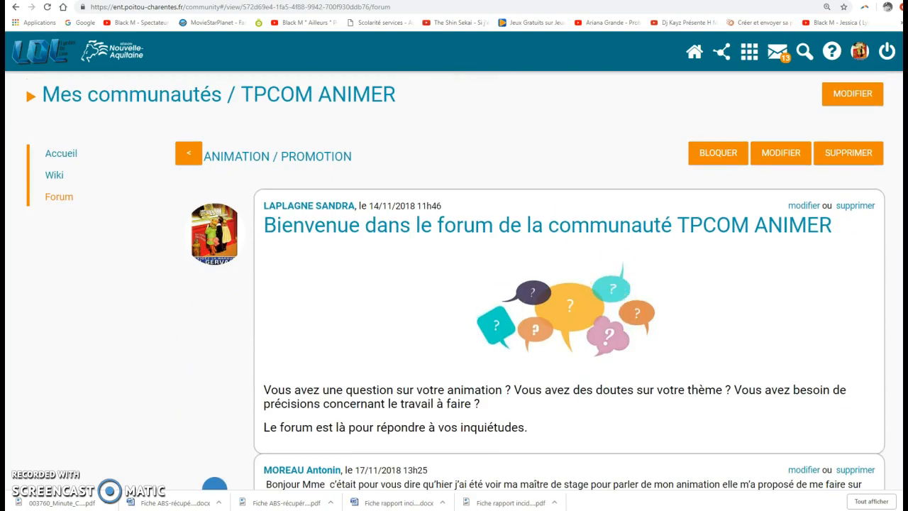
# Step: Return to the communities list and start creating a new community titled "2ECMS"
pyautogui.click(723, 52)
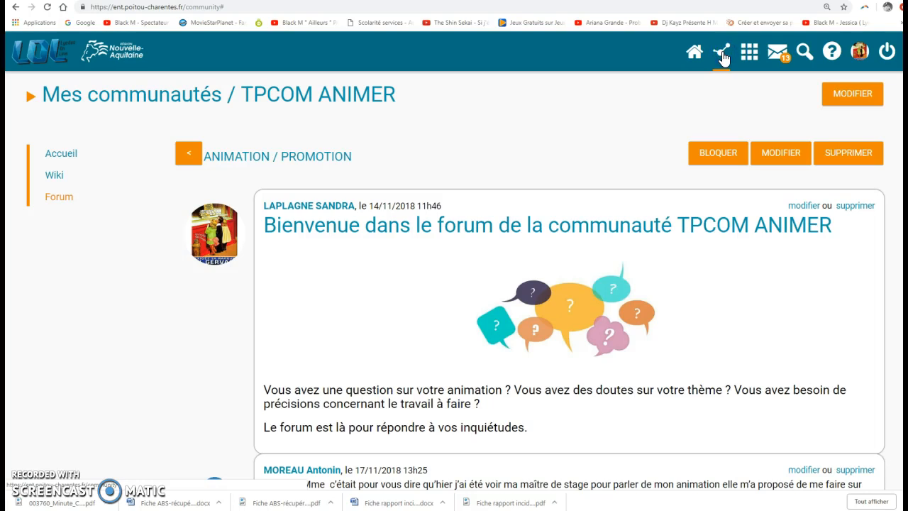
pyautogui.click(152, 96)
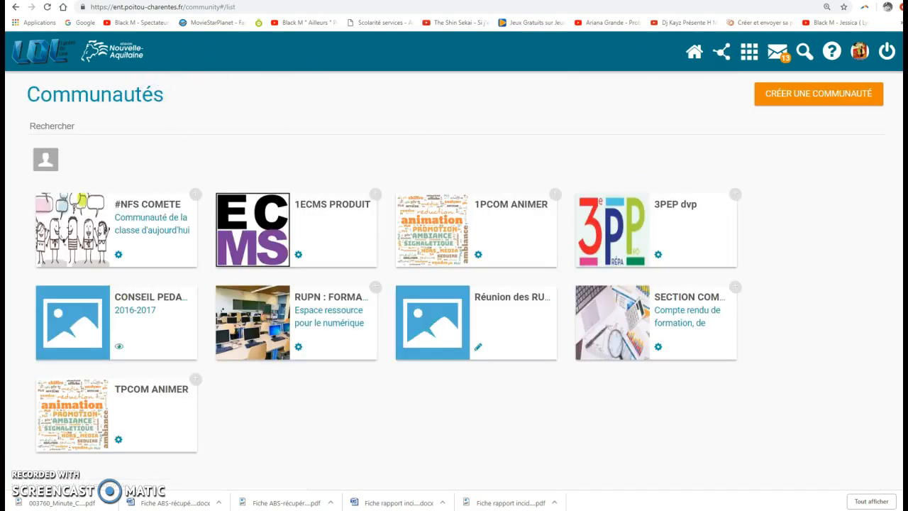
pyautogui.click(819, 95)
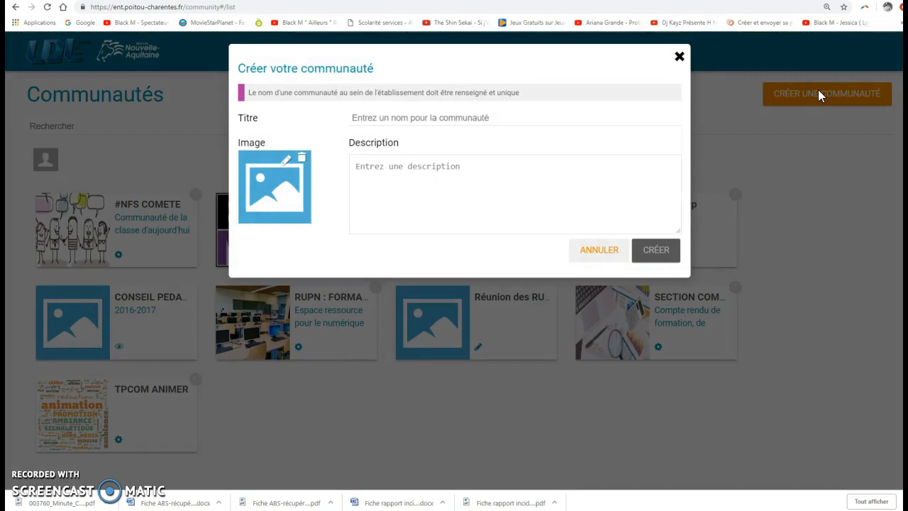
pyautogui.click(417, 118)
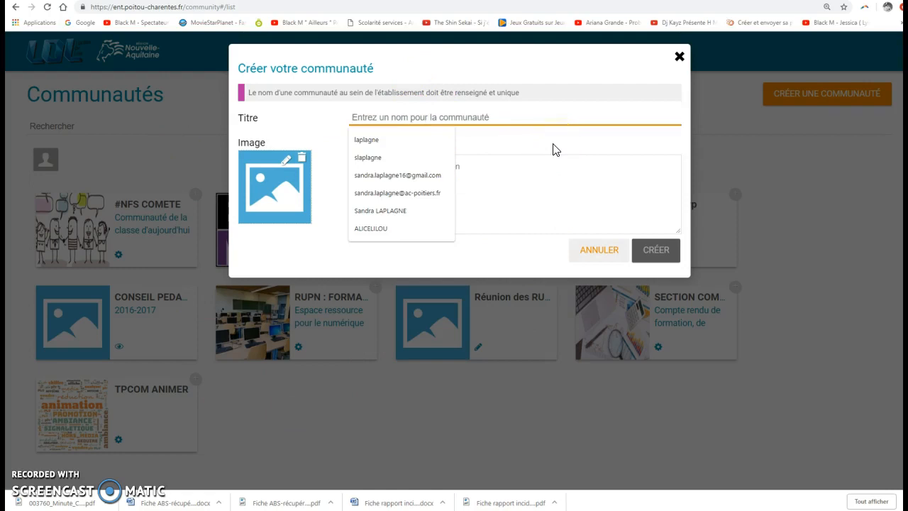
pyautogui.write('2ECMS')
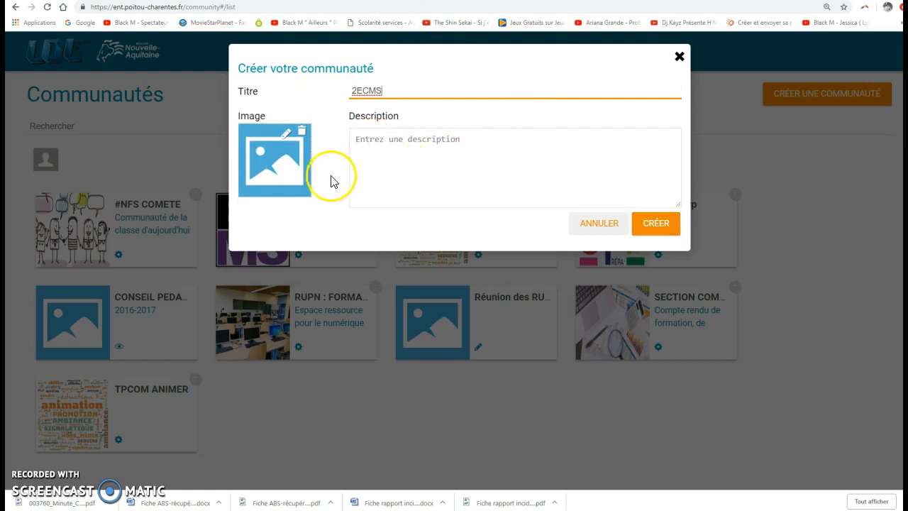
# Step: Use the image of blue figures around a laptop from the personal space as the community image and create the community
pyautogui.click(289, 136)
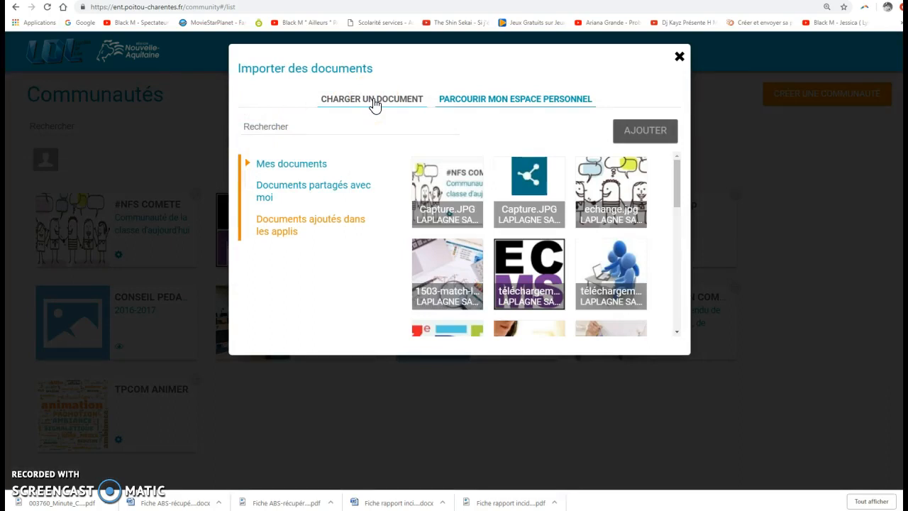
pyautogui.scroll(-1, 625, 216)
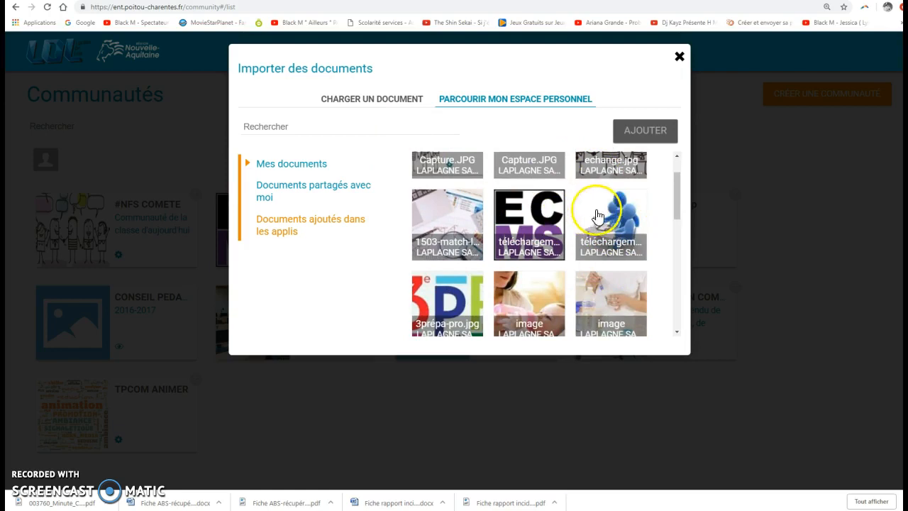
pyautogui.click(622, 214)
pyautogui.click(650, 129)
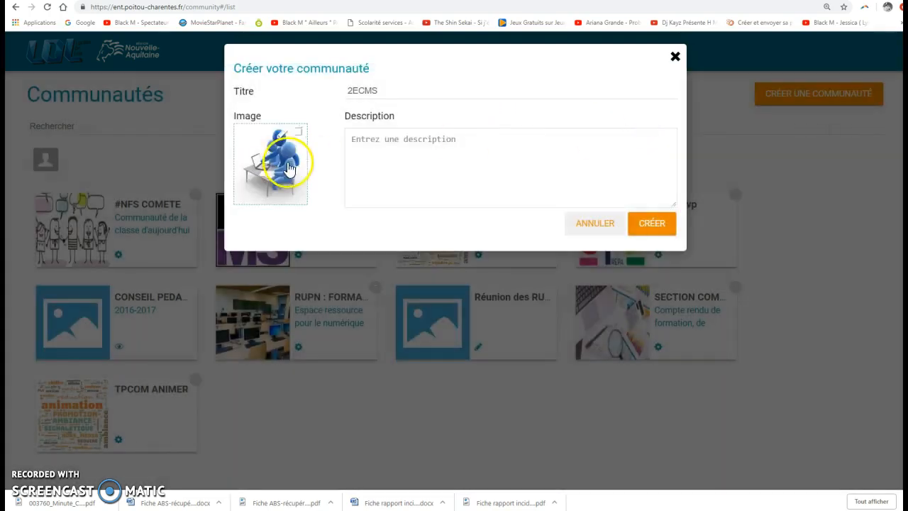
pyautogui.click(652, 224)
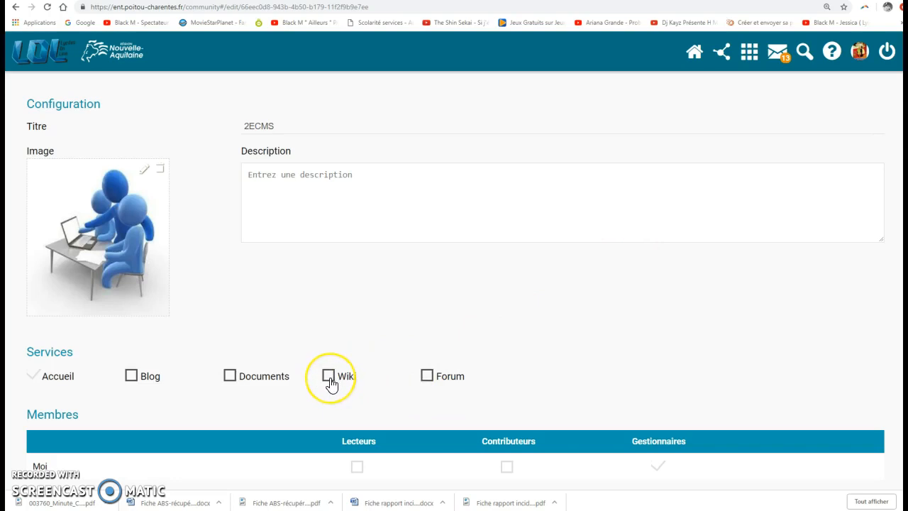
# Step: Search the members for "noa", add the second listed student as Lecteur and save the community configuration
pyautogui.scroll(-3, 553, 319)
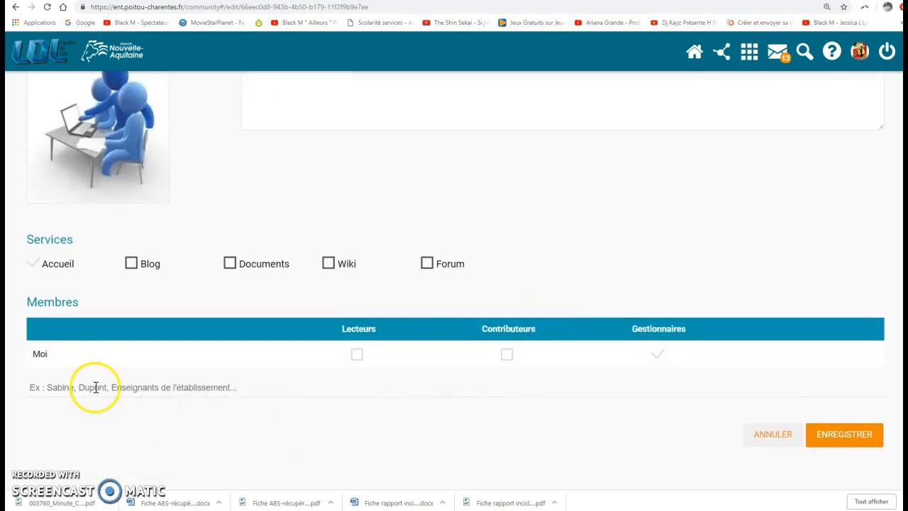
pyautogui.click(92, 388)
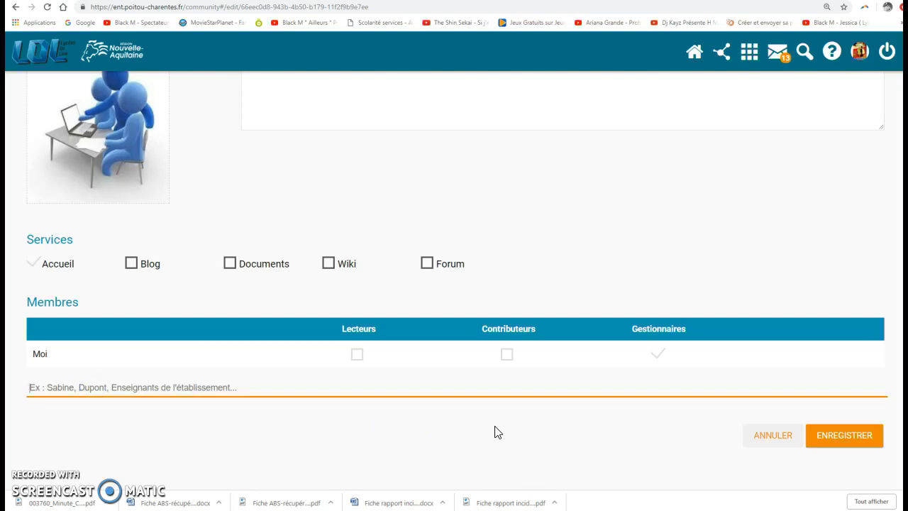
pyautogui.write('noa')
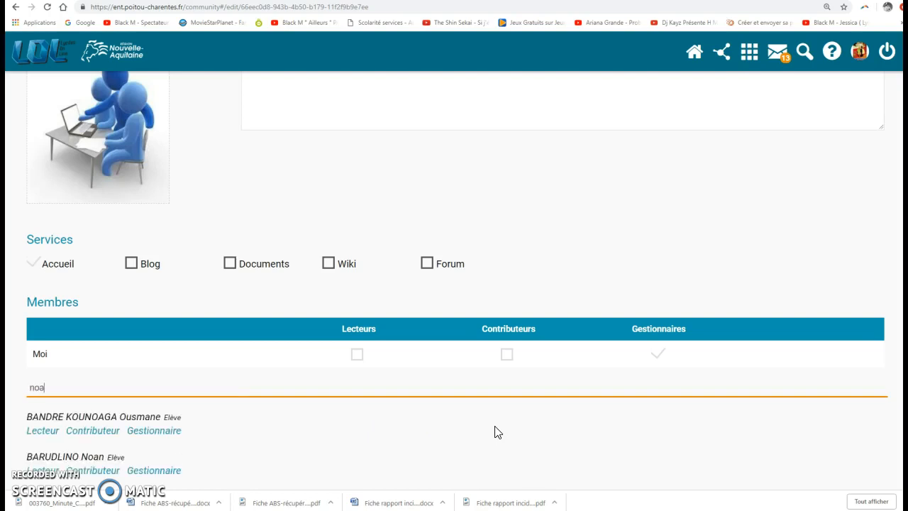
pyautogui.scroll(-1, 362, 448)
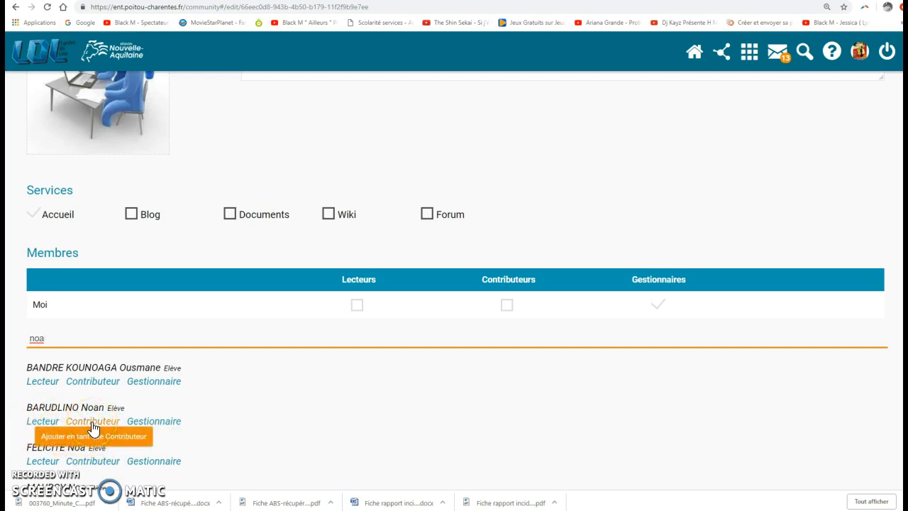
pyautogui.click(44, 424)
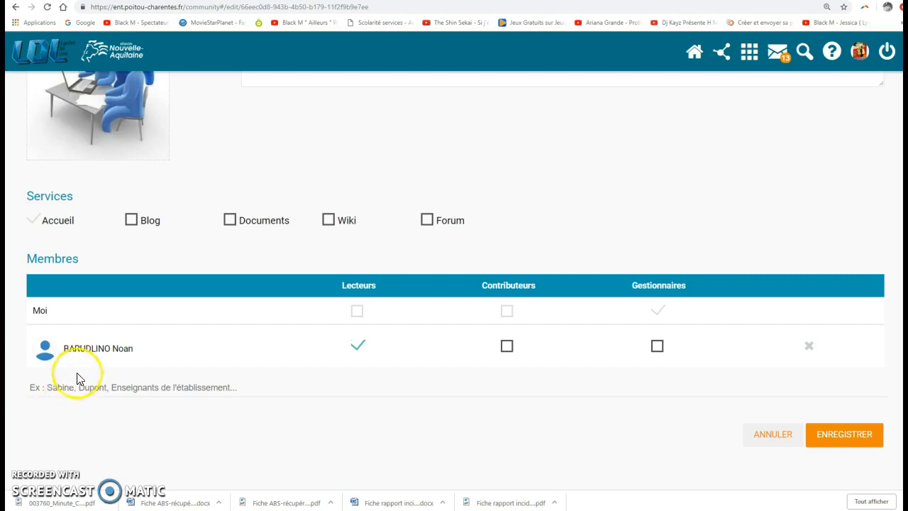
pyautogui.click(840, 437)
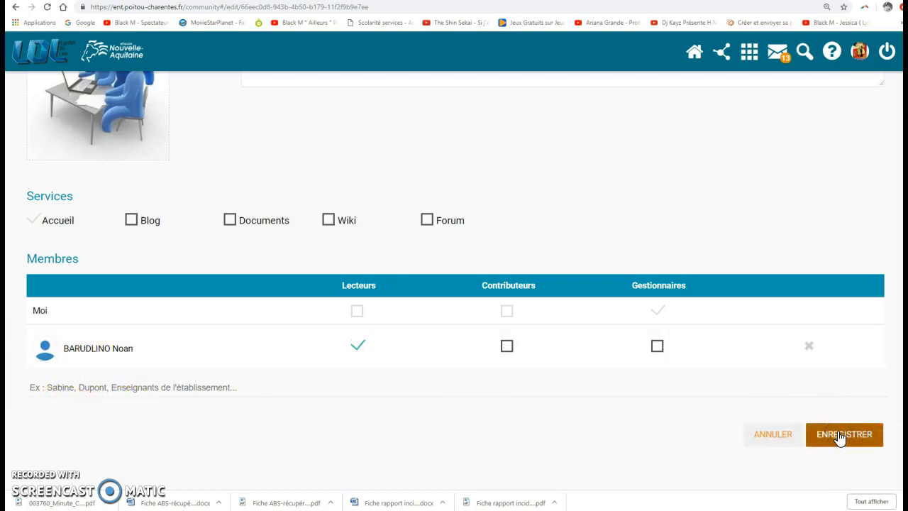
pyautogui.click(615, 379)
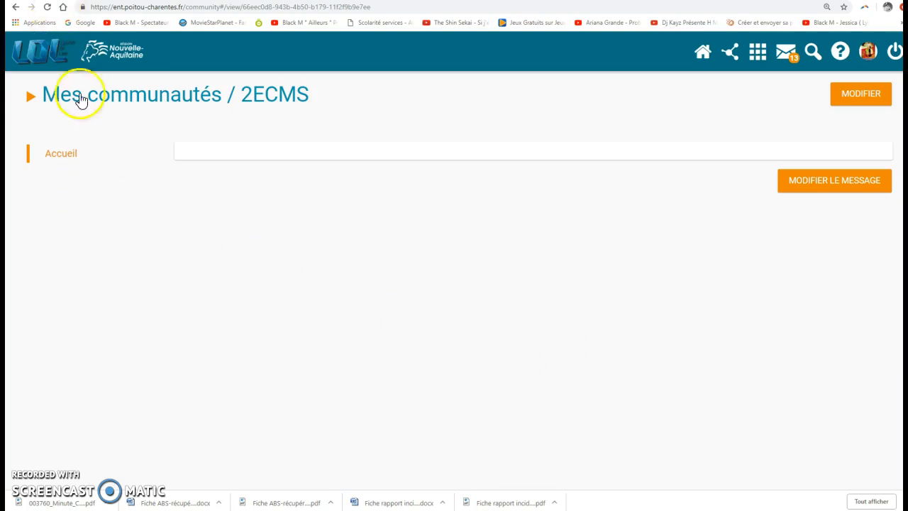
# Step: From the communities list, open the properties of 2ECMS, enable its Wiki and Forum services, leave Documents off and save
pyautogui.click(42, 94)
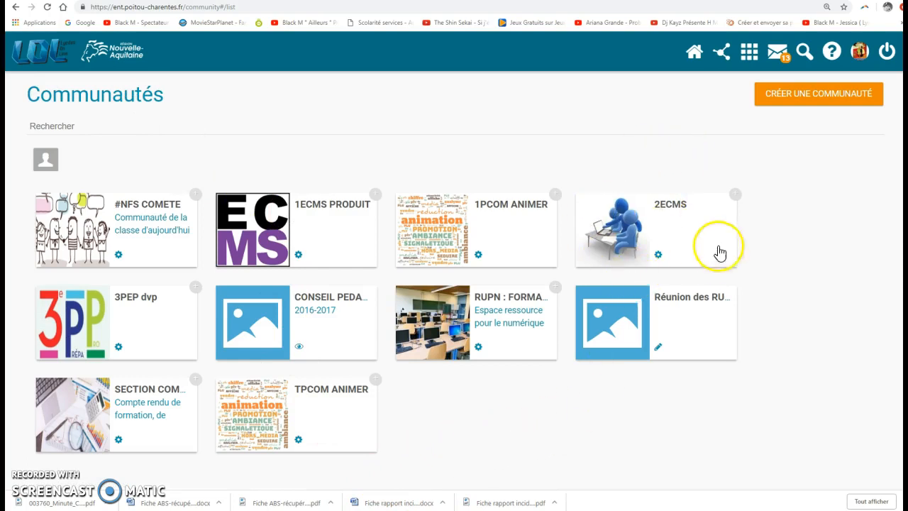
pyautogui.click(736, 196)
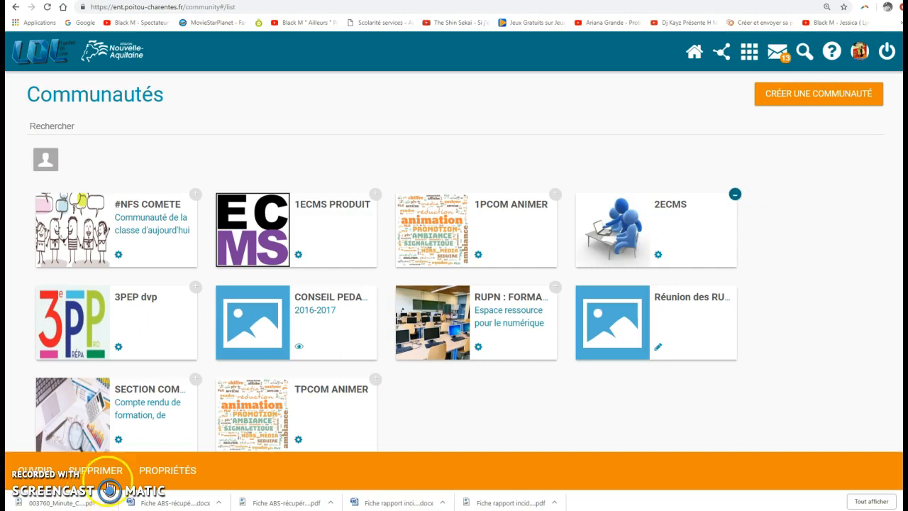
pyautogui.click(182, 473)
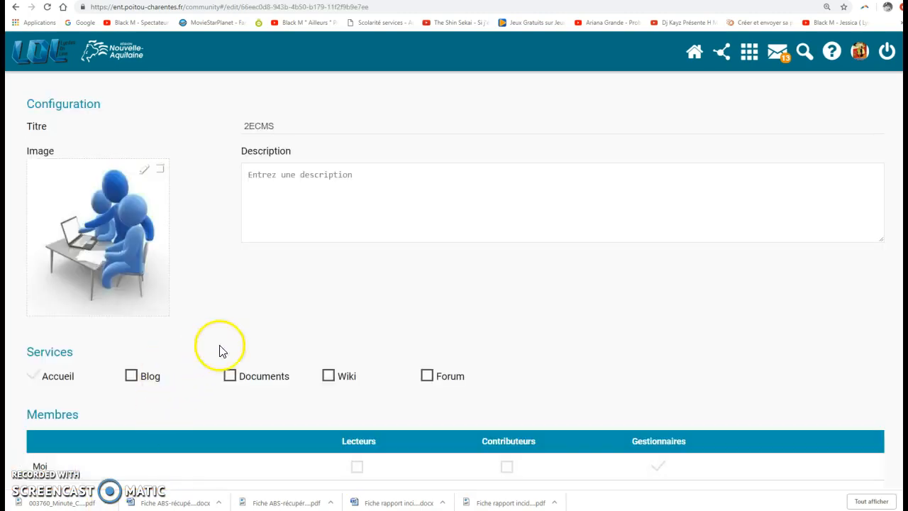
pyautogui.click(329, 378)
pyautogui.click(430, 378)
pyautogui.click(230, 379)
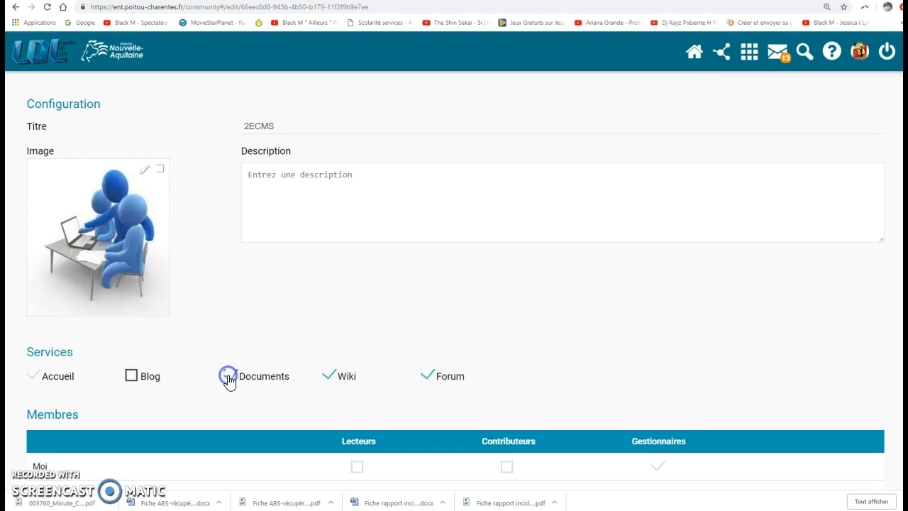
pyautogui.click(475, 325)
pyautogui.scroll(-2, 474, 327)
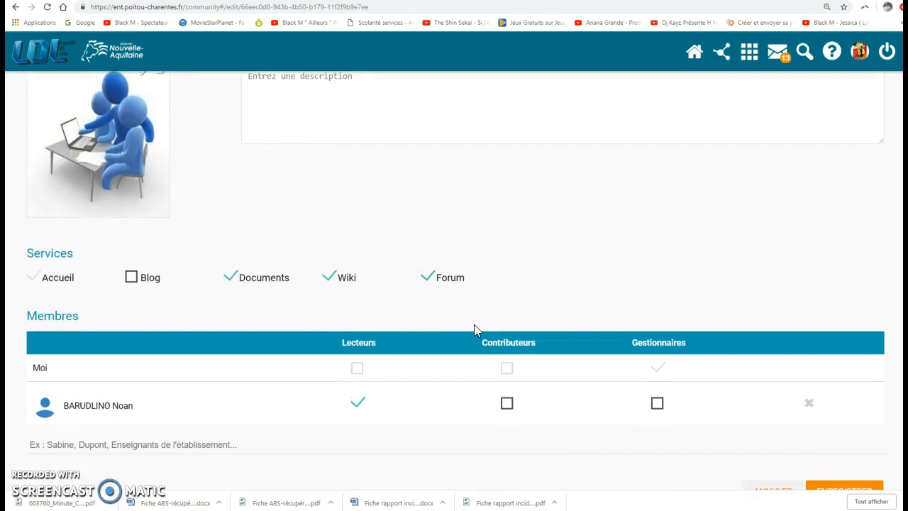
pyautogui.click(234, 278)
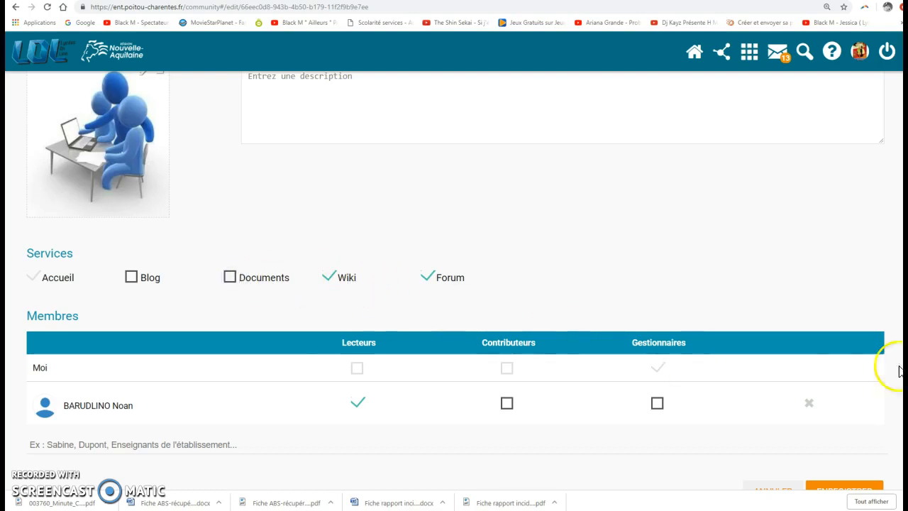
pyautogui.scroll(-1, 774, 310)
pyautogui.click(843, 435)
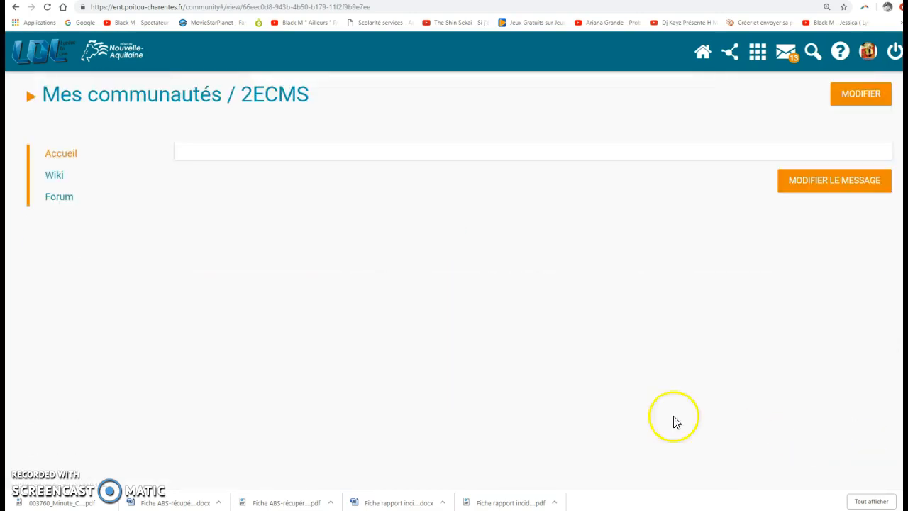
# Step: Edit the Accueil page of the 2ECMS wiki, deleting its default text and switching the editor to Code HTML
pyautogui.click(53, 178)
pyautogui.click(64, 179)
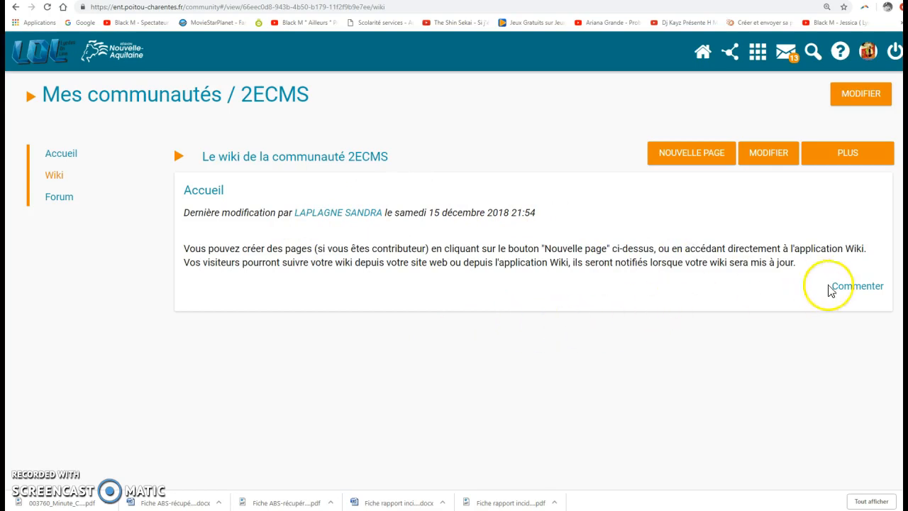
pyautogui.click(772, 156)
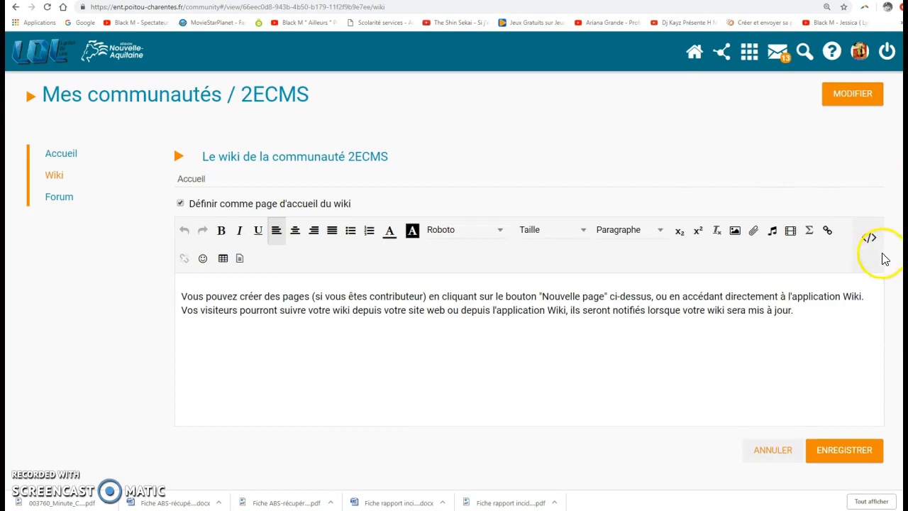
pyautogui.moveTo(795, 320); pyautogui.dragTo(41, 268)
pyautogui.press('BackSpace')
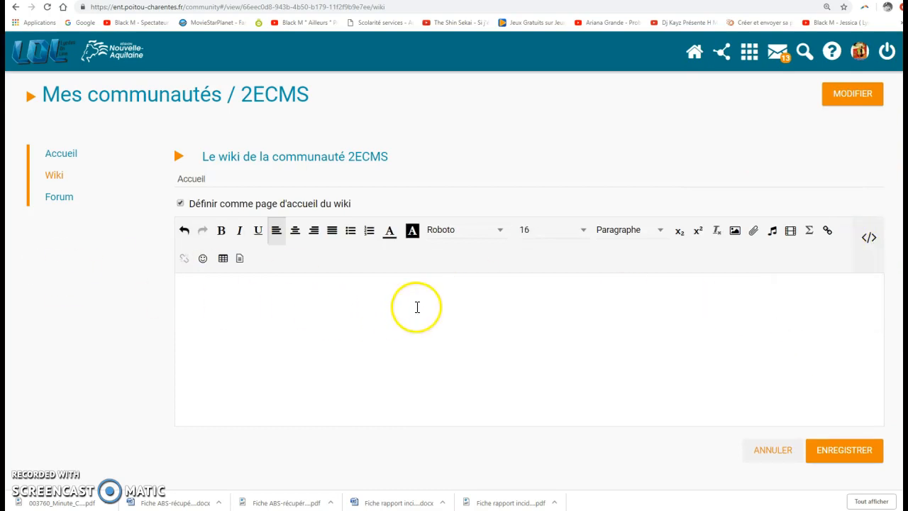
pyautogui.moveTo(867, 239)
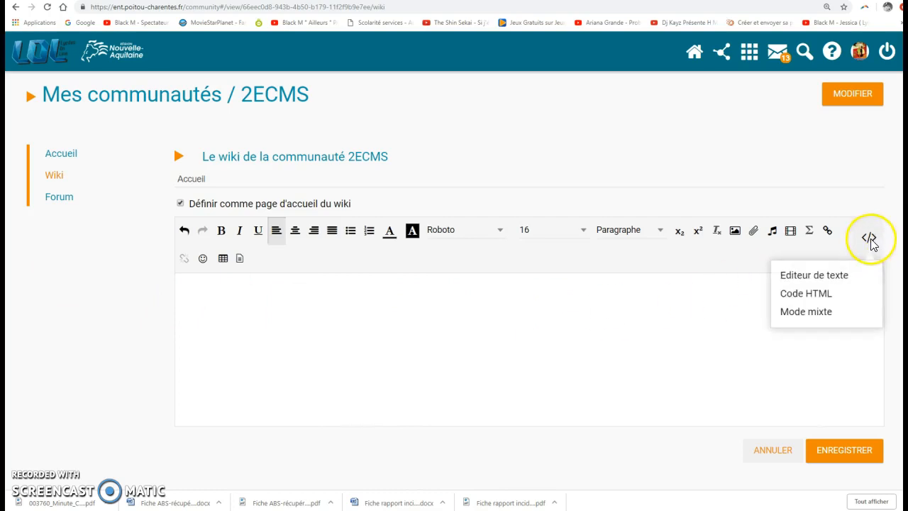
pyautogui.click(828, 298)
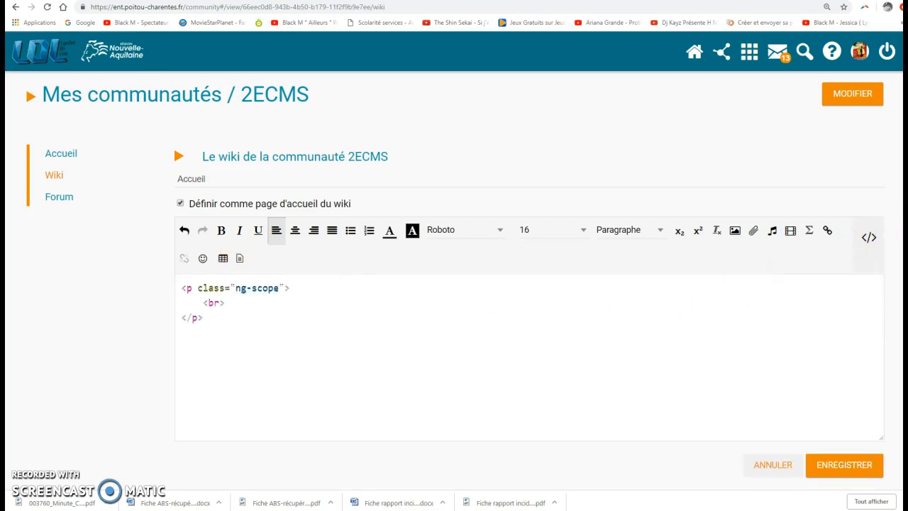
# Step: Switch to the Réaliser un CV Padlet and copy its full-integration embed code from the sharing options
pyautogui.click(541, 1)
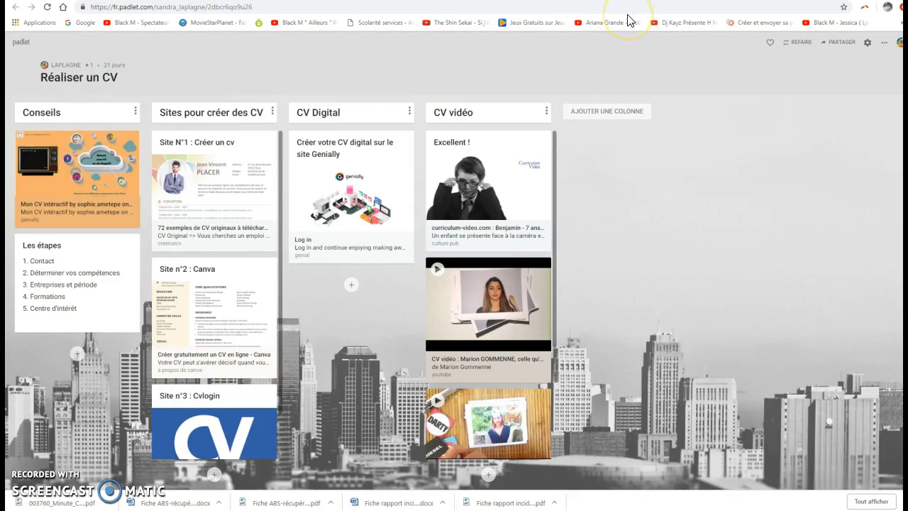
pyautogui.click(846, 43)
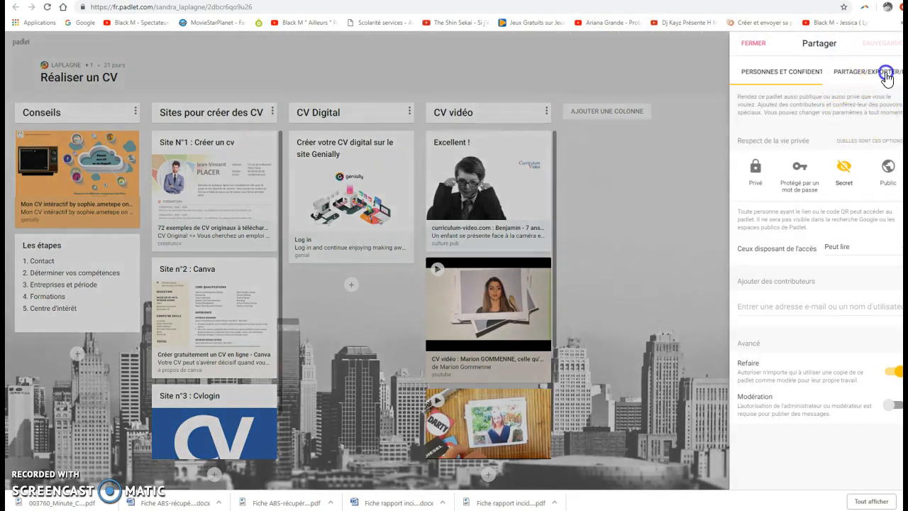
pyautogui.click(887, 73)
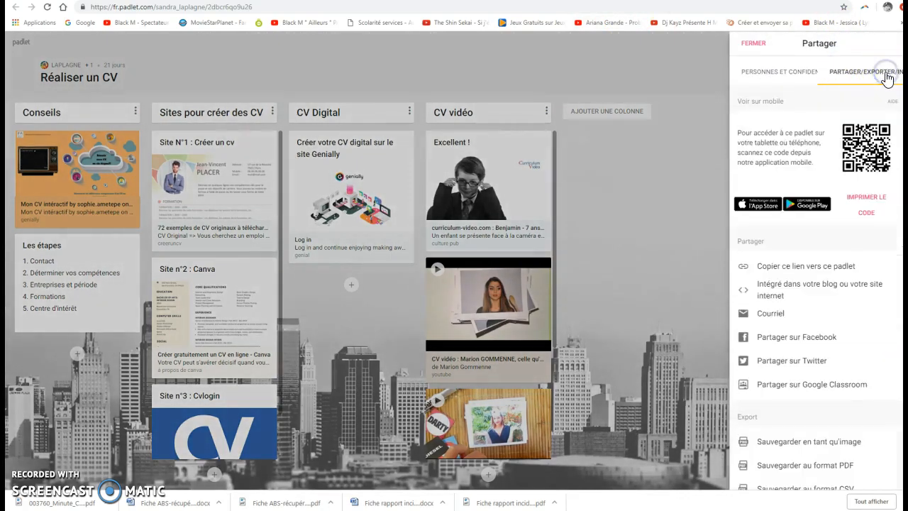
pyautogui.click(782, 290)
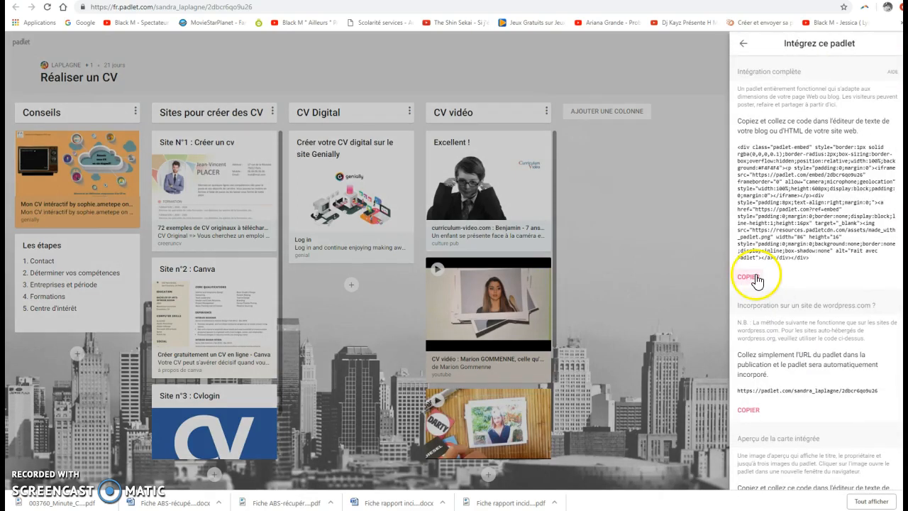
pyautogui.click(754, 279)
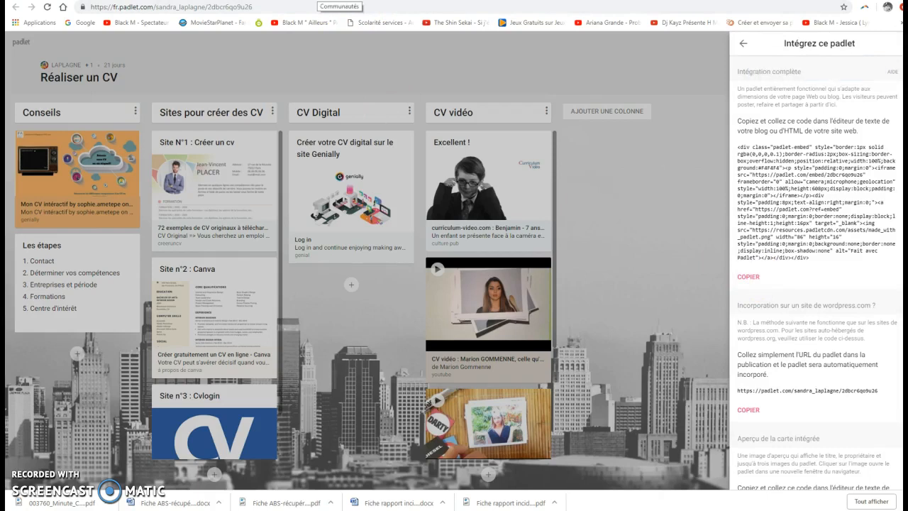
# Step: Back in the 2ECMS wiki, replace the Accueil page's HTML with the copied Padlet embed code and save the page
pyautogui.click(337, 1)
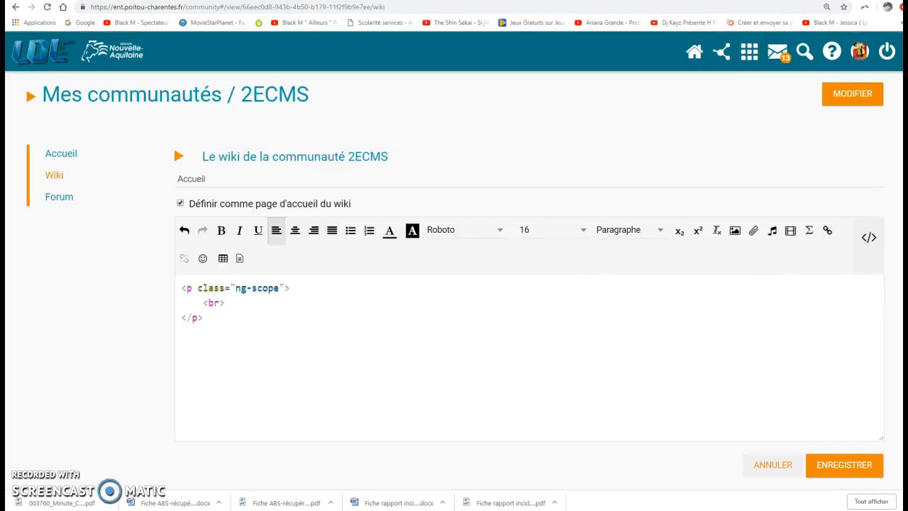
pyautogui.moveTo(202, 288); pyautogui.dragTo(182, 288)
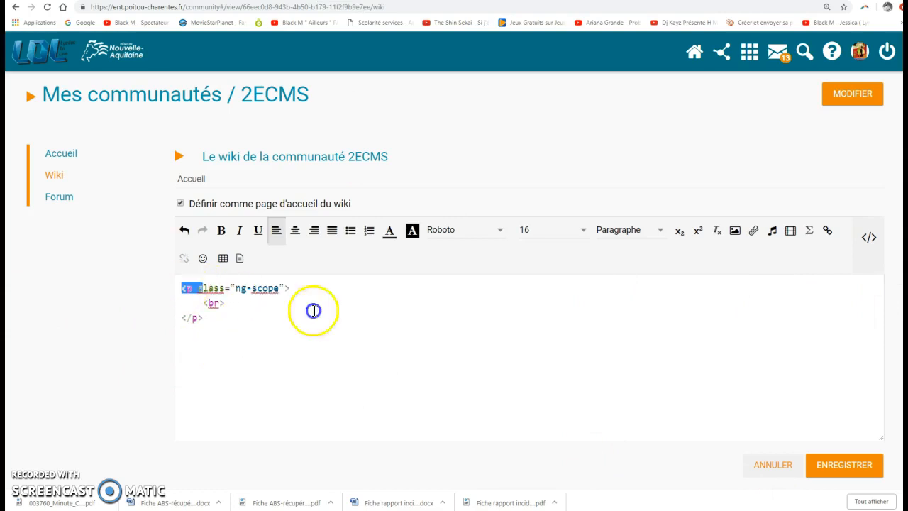
pyautogui.hotkey('ctrl', 'a')
pyautogui.press('BackSpace')
pyautogui.rightClick(200, 292)
pyautogui.click(246, 384)
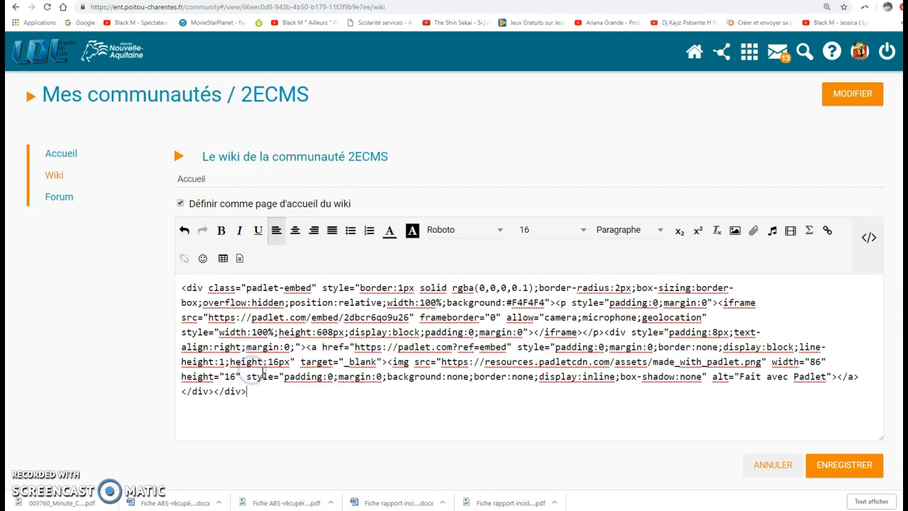
pyautogui.click(858, 463)
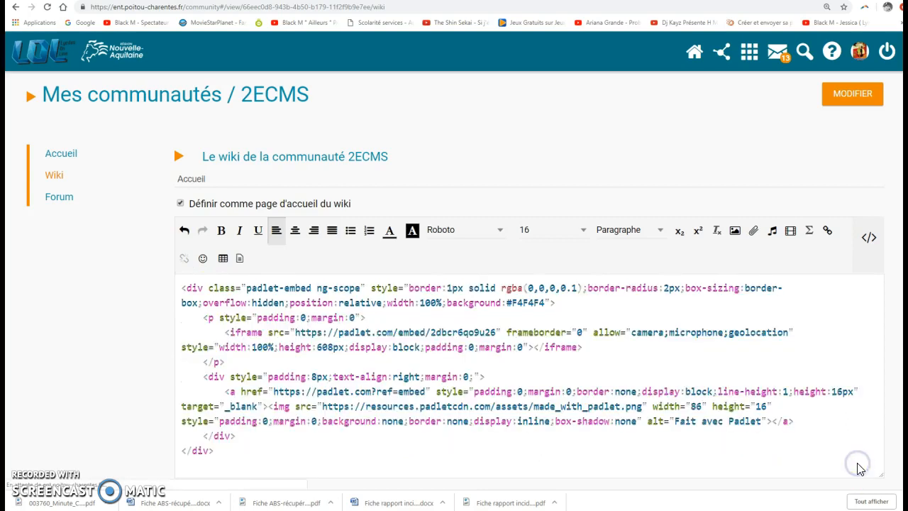
pyautogui.scroll(-1, 811, 416)
pyautogui.click(850, 436)
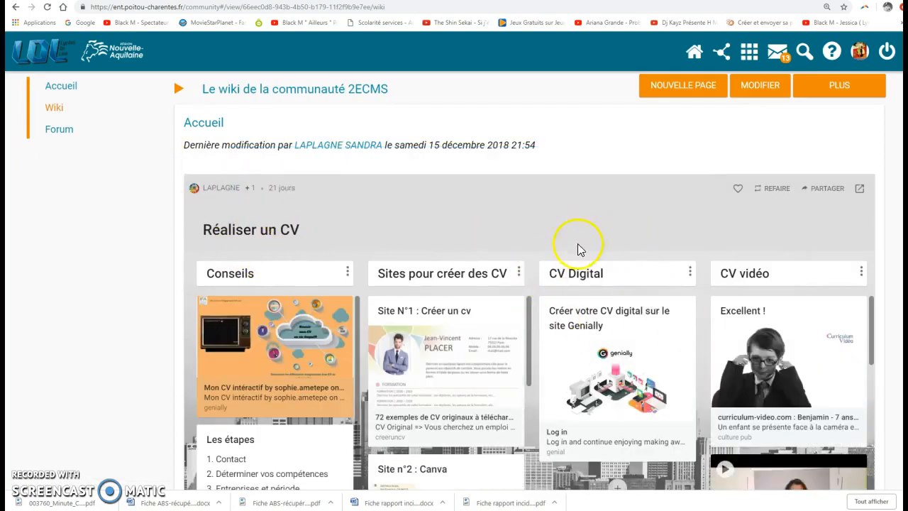
# Step: Look over the embedded Padlet on the 2ECMS wiki's Accueil page and reopen that page for editing
pyautogui.scroll(1, 582, 245)
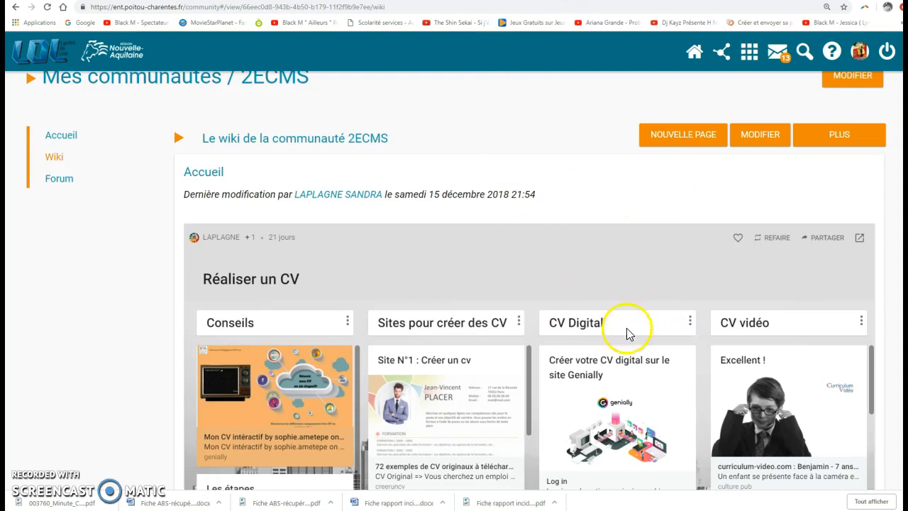
pyautogui.scroll(-2, 639, 330)
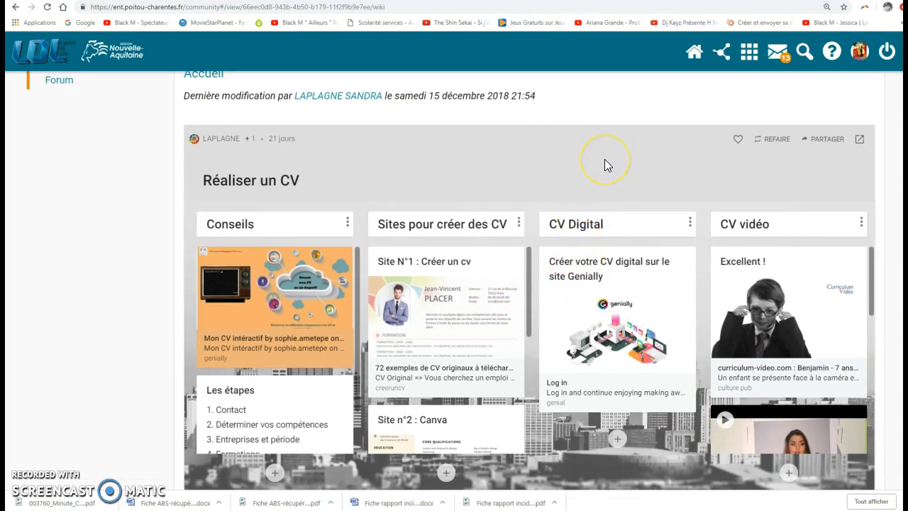
pyautogui.scroll(-2, 605, 162)
pyautogui.scroll(3, 738, 227)
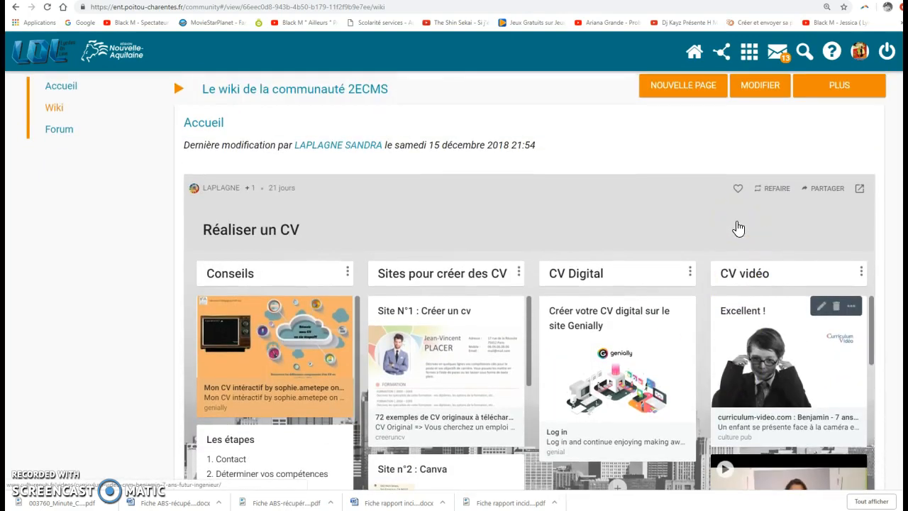
pyautogui.click(760, 87)
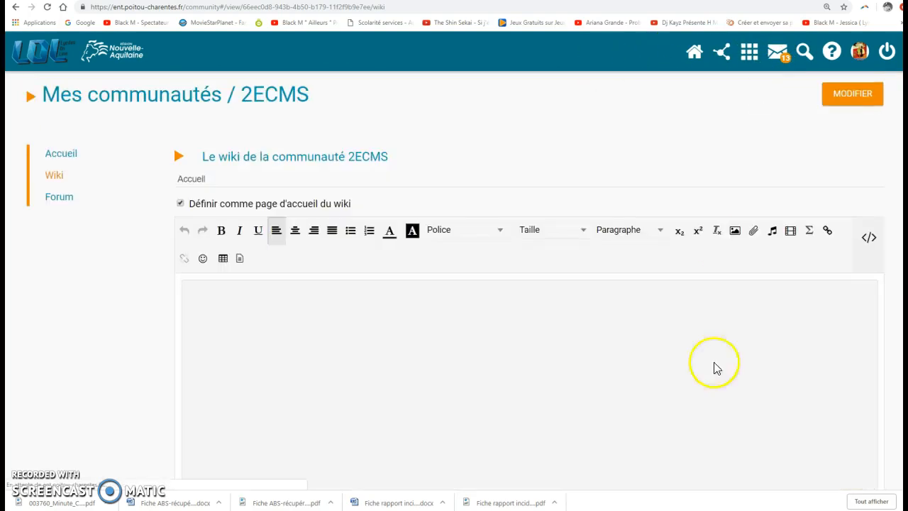